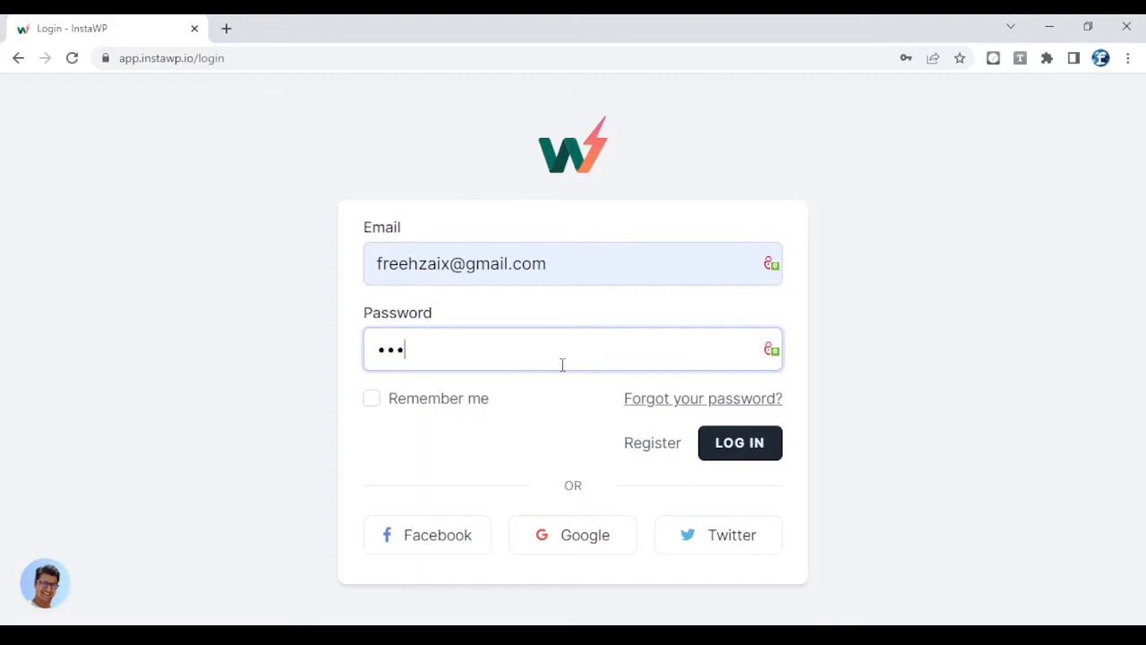
Enter the account password, log in to InstaWP and close the browser's offer to save the password
text(••••••••••)
click(740, 442)
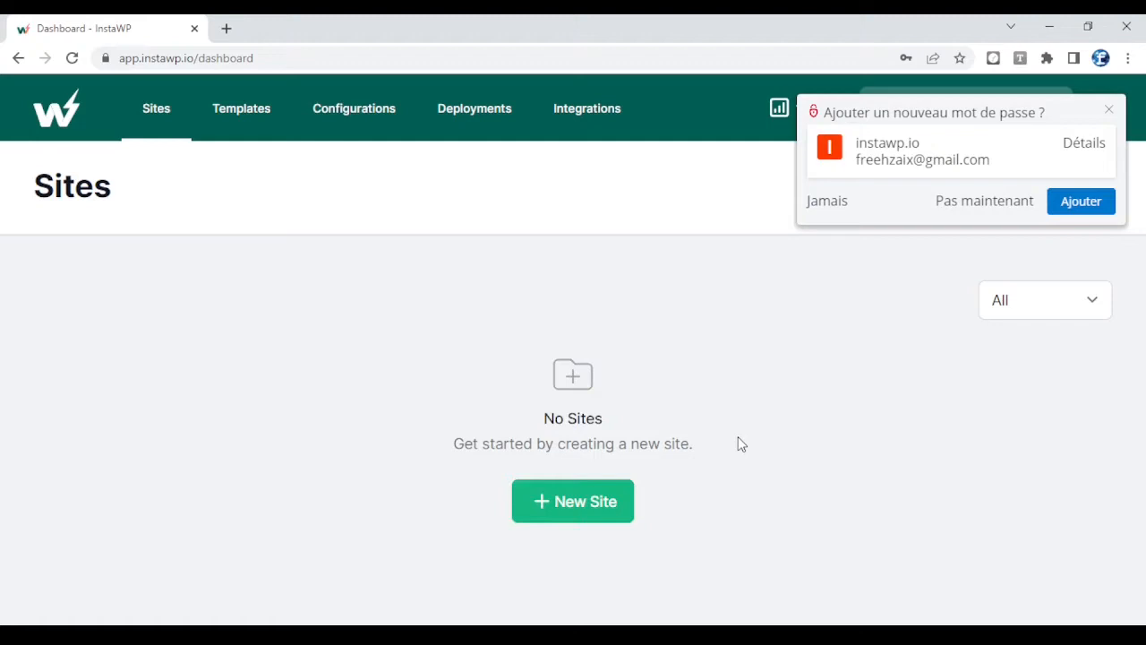
click(835, 211)
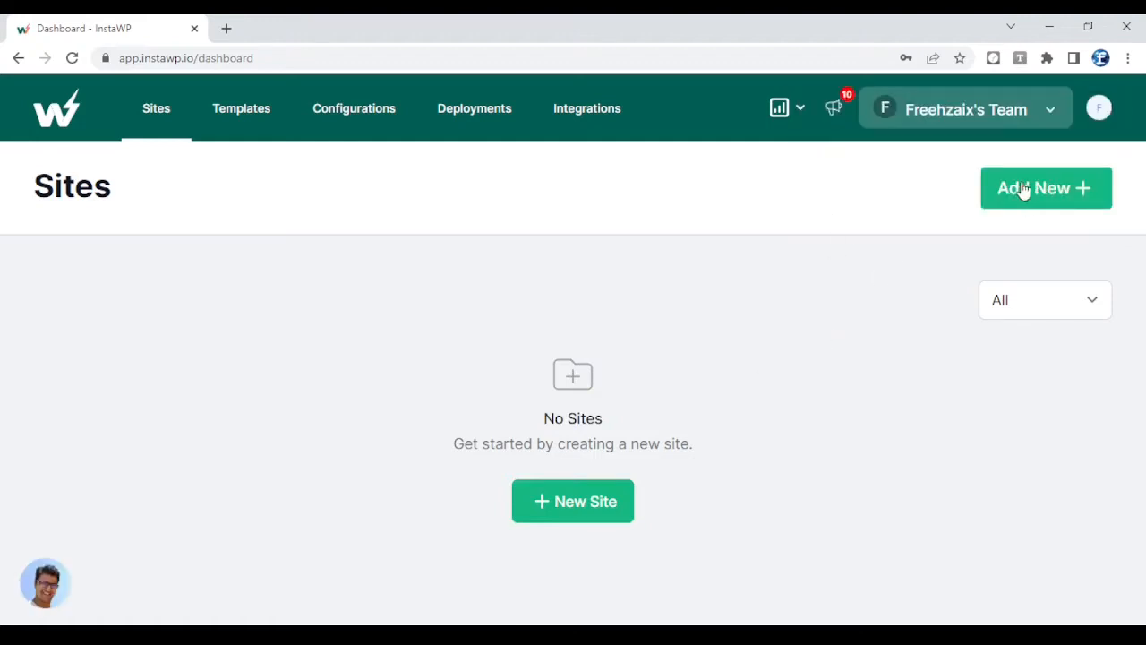
Set up a new site from scratch with WP version 6.0, PHP version 8.0, the default configuration and the site name Freehzaix
click(585, 515)
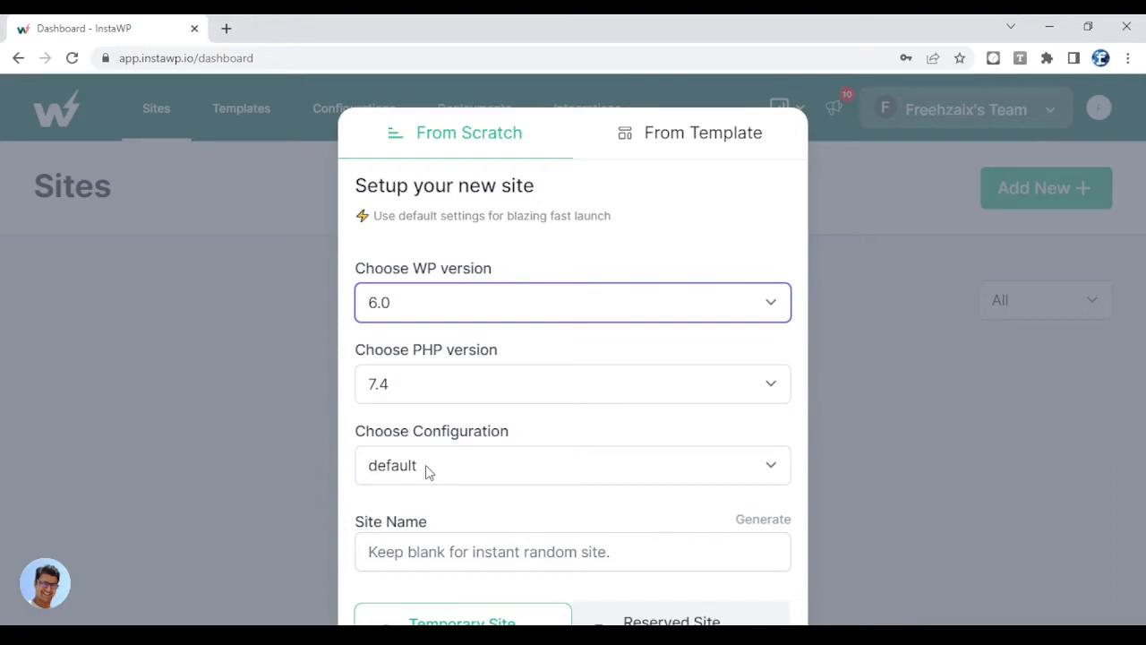
click(504, 385)
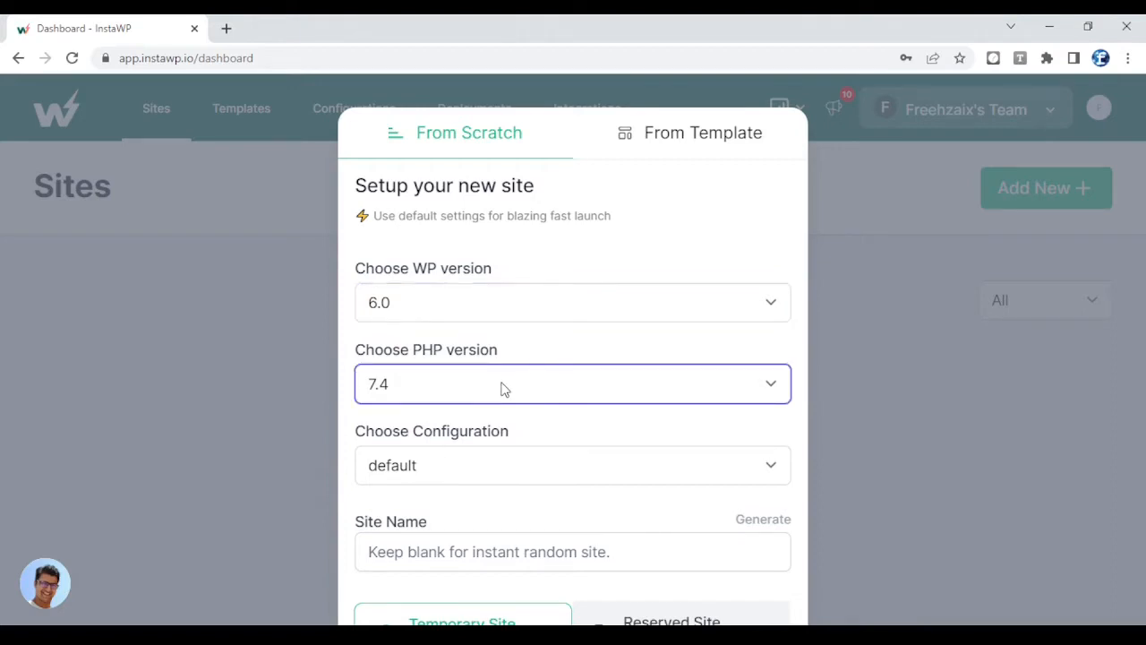
click(394, 432)
click(653, 555)
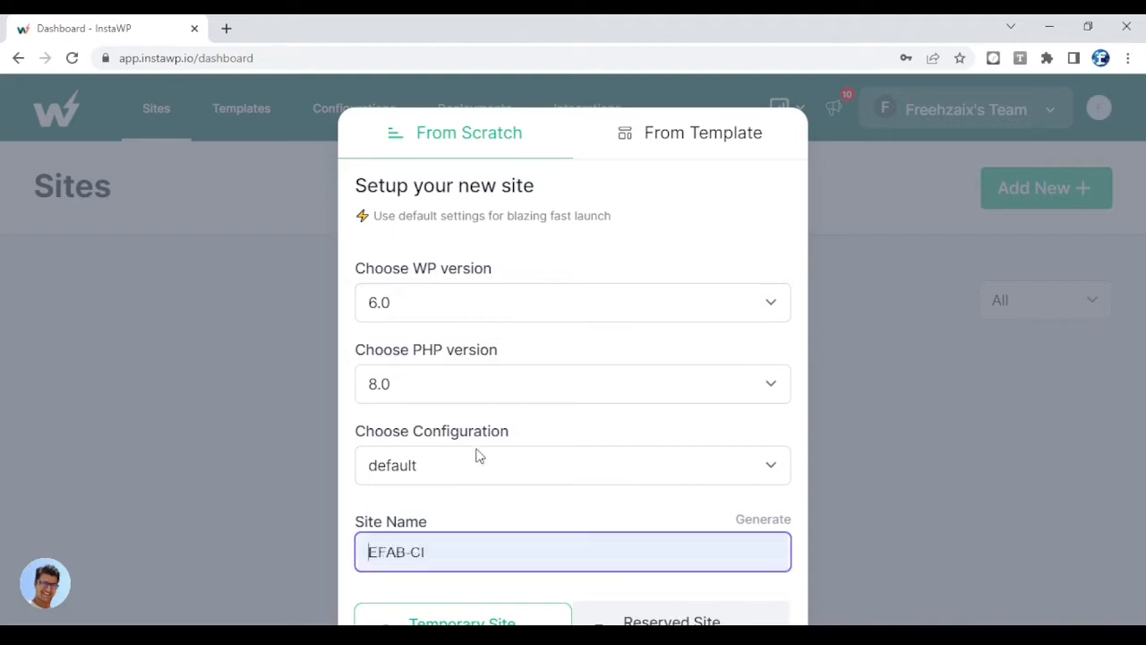
click(458, 397)
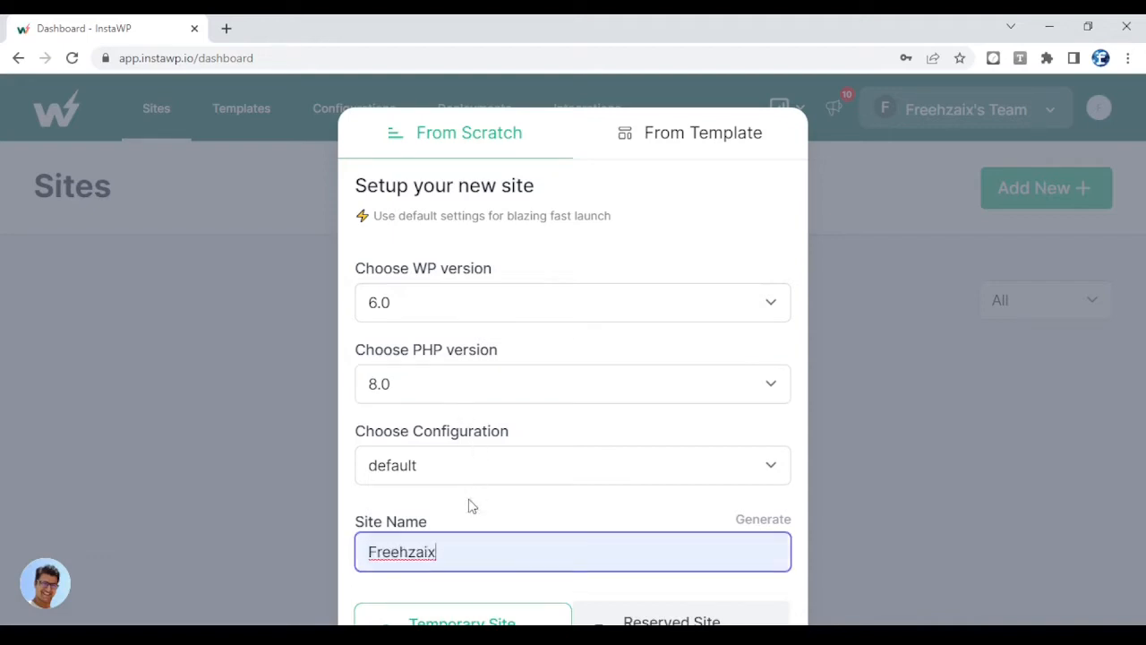
click(343, 548)
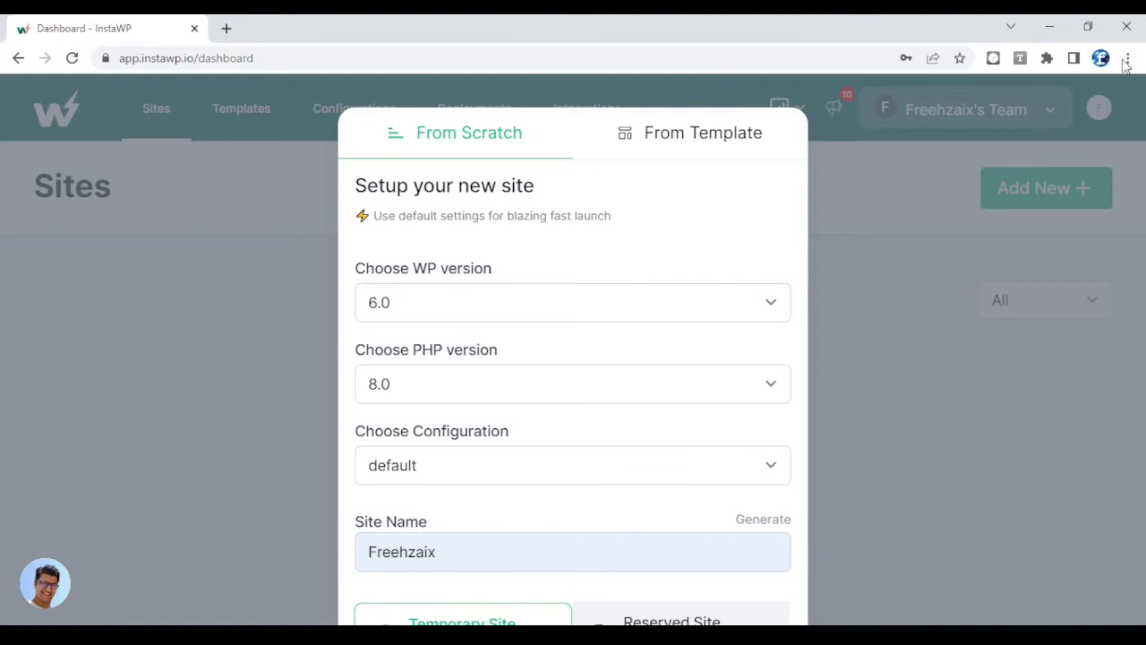
Create the configured site as a temporary site
key(ctrl+minus)
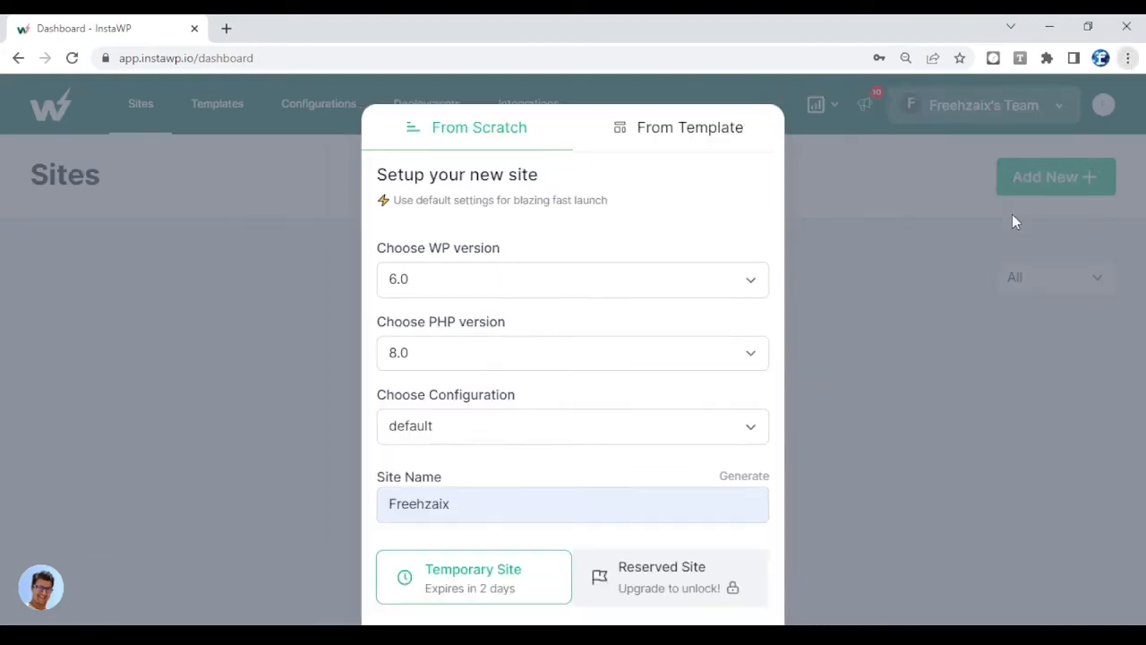
key(ctrl+minus)
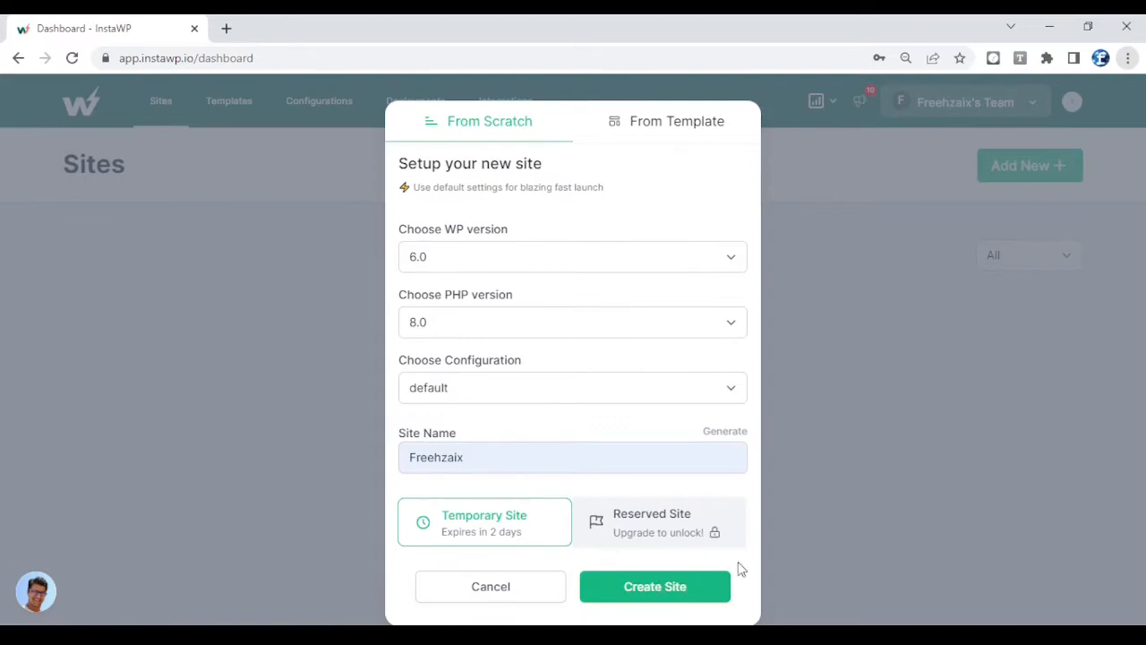
click(657, 587)
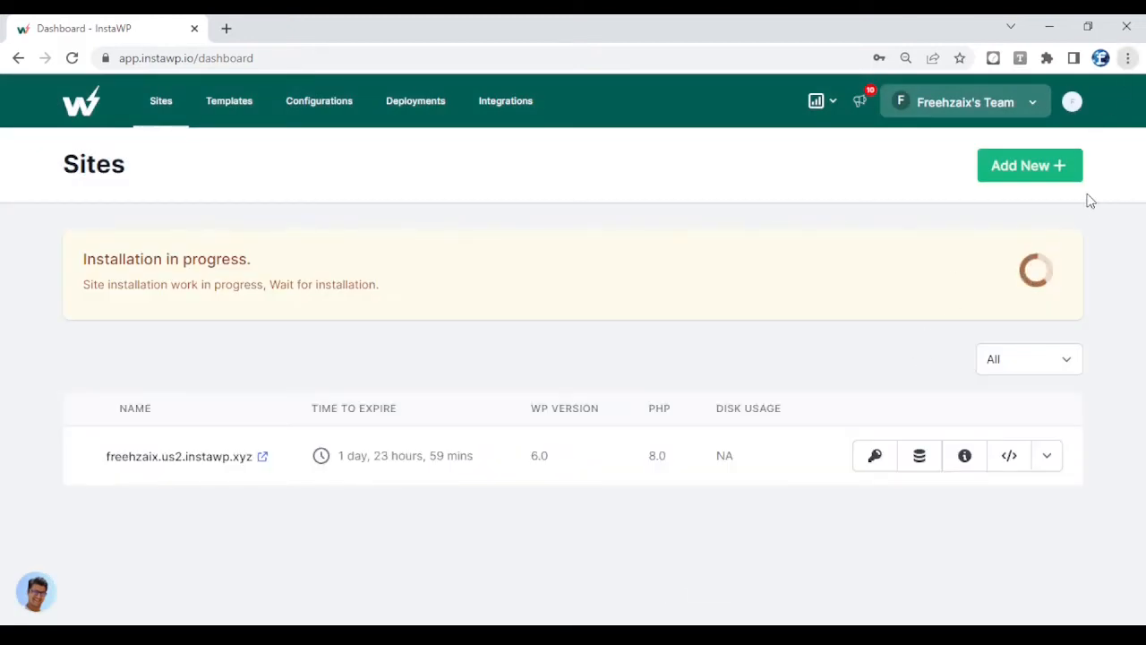
key(ctrl+plus)
key(ctrl+plus)
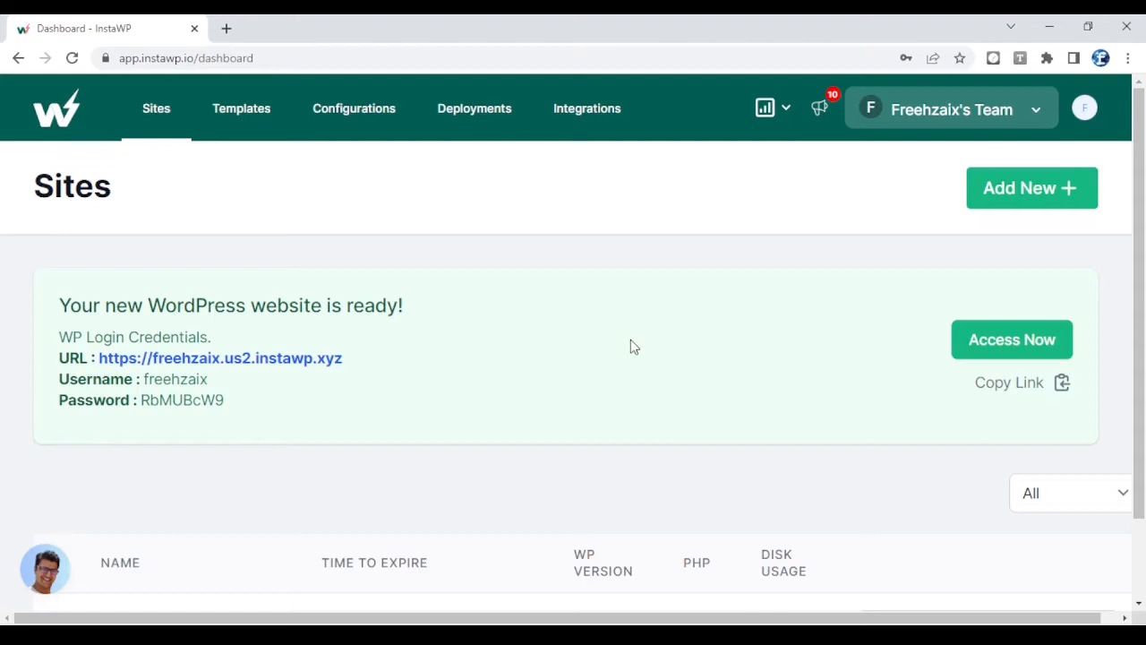
click(1025, 394)
click(224, 30)
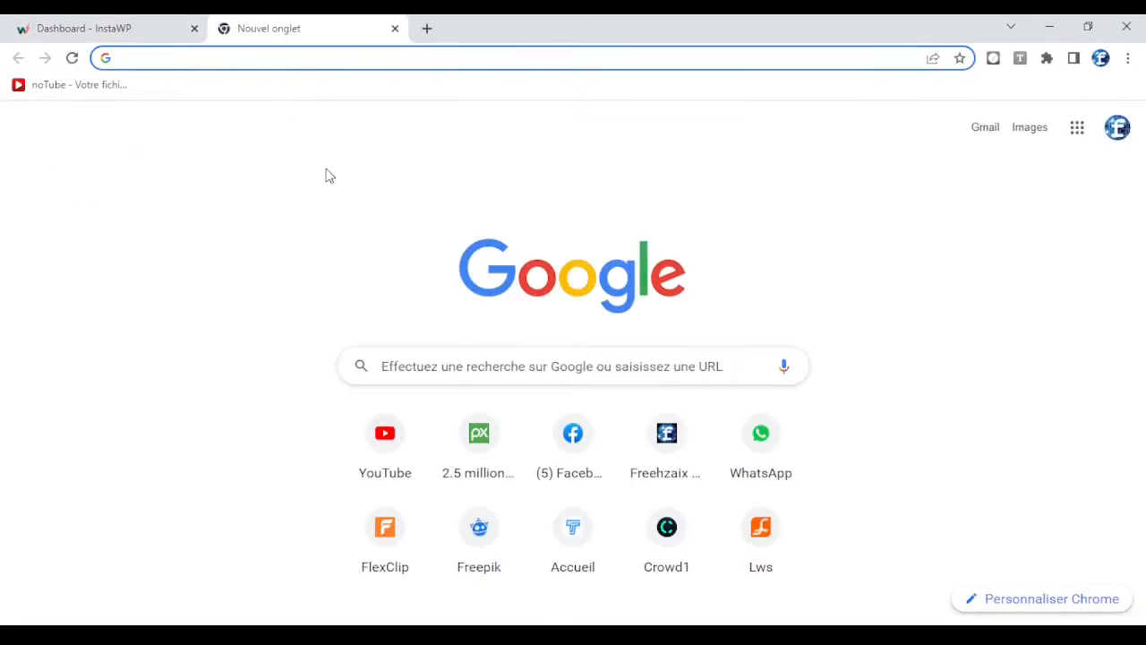
key(ctrl+v)
click(395, 28)
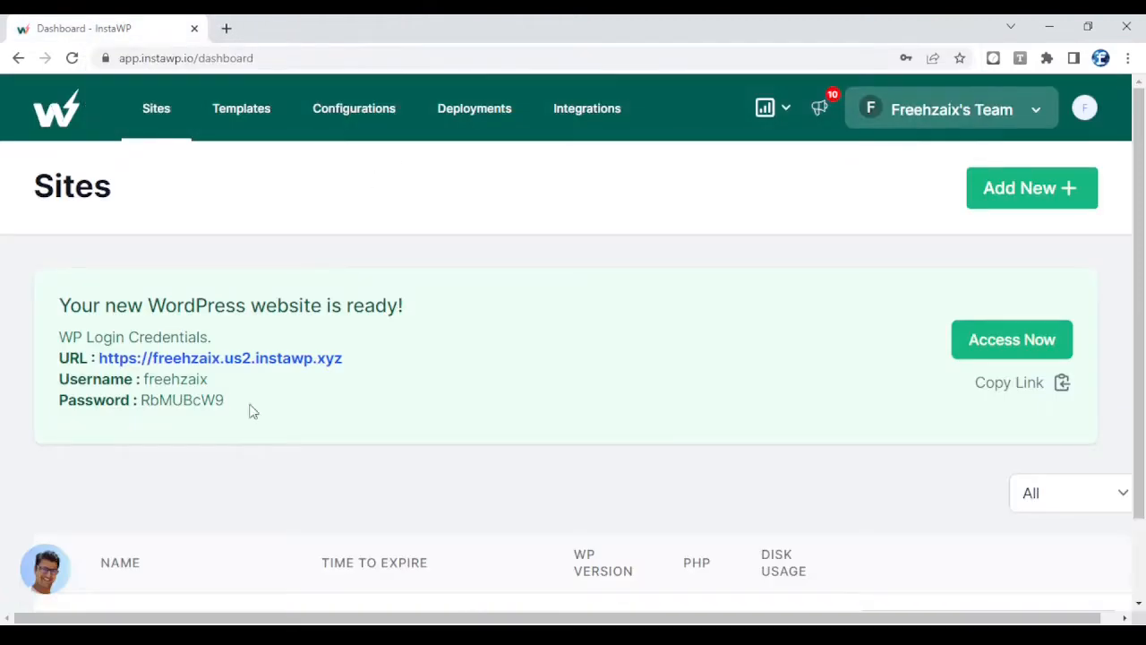
View the new website's public front page and open its WordPress admin dashboard from the InstaWP site list
click(230, 360)
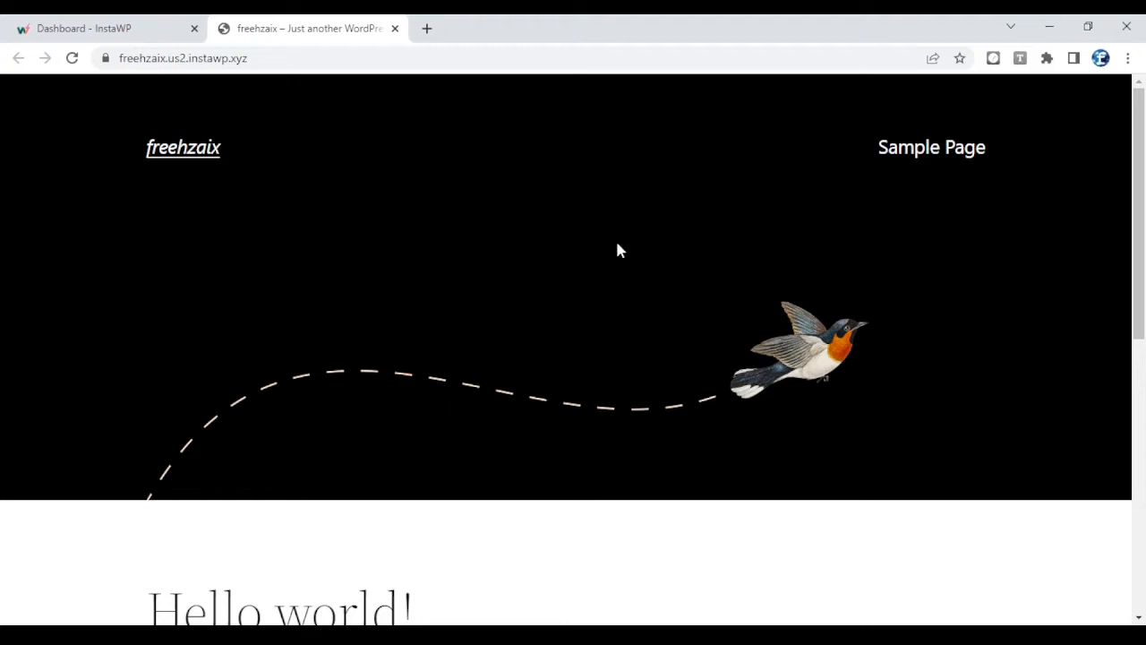
click(94, 28)
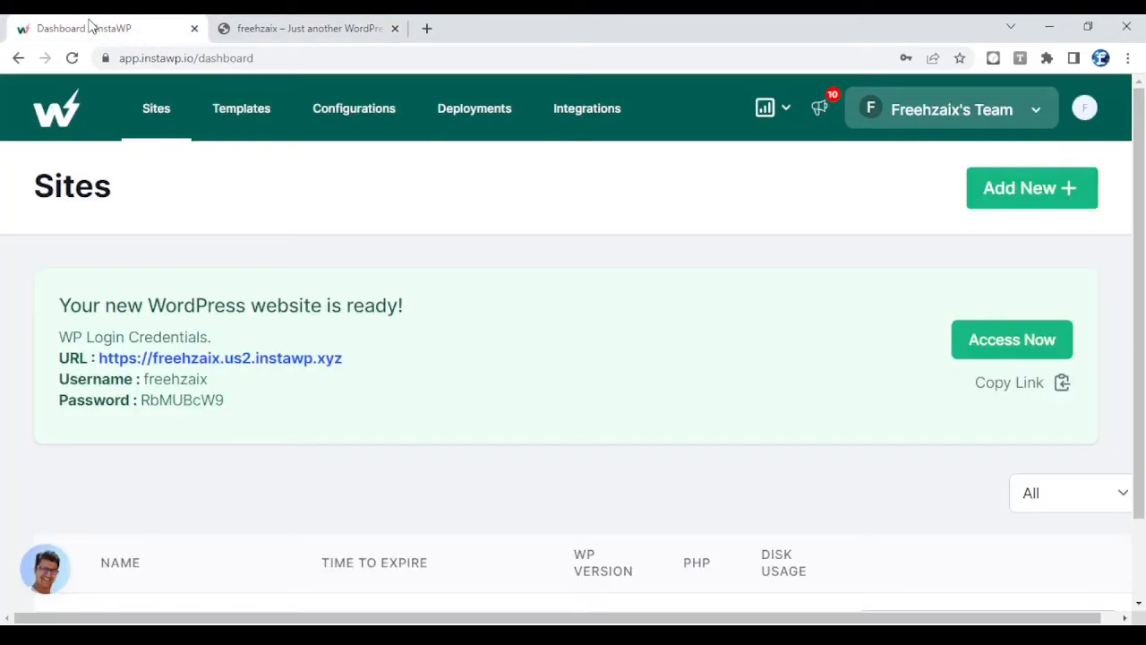
click(1015, 341)
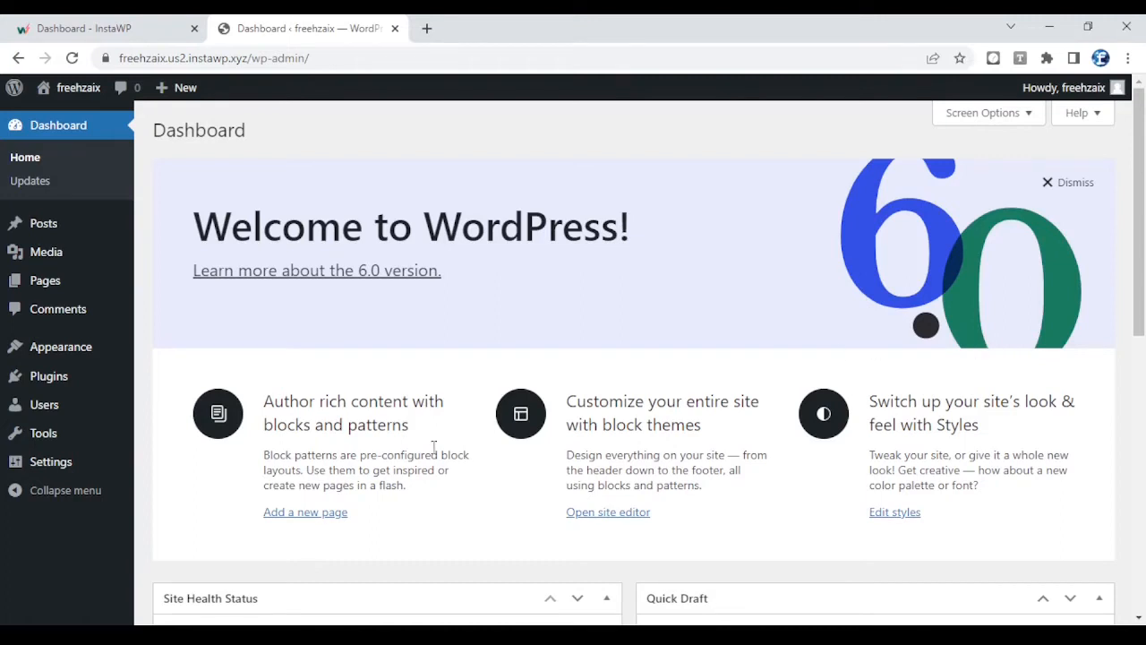
Set the site language to Français in the general WordPress settings and save the changes
mouse_move(31, 464)
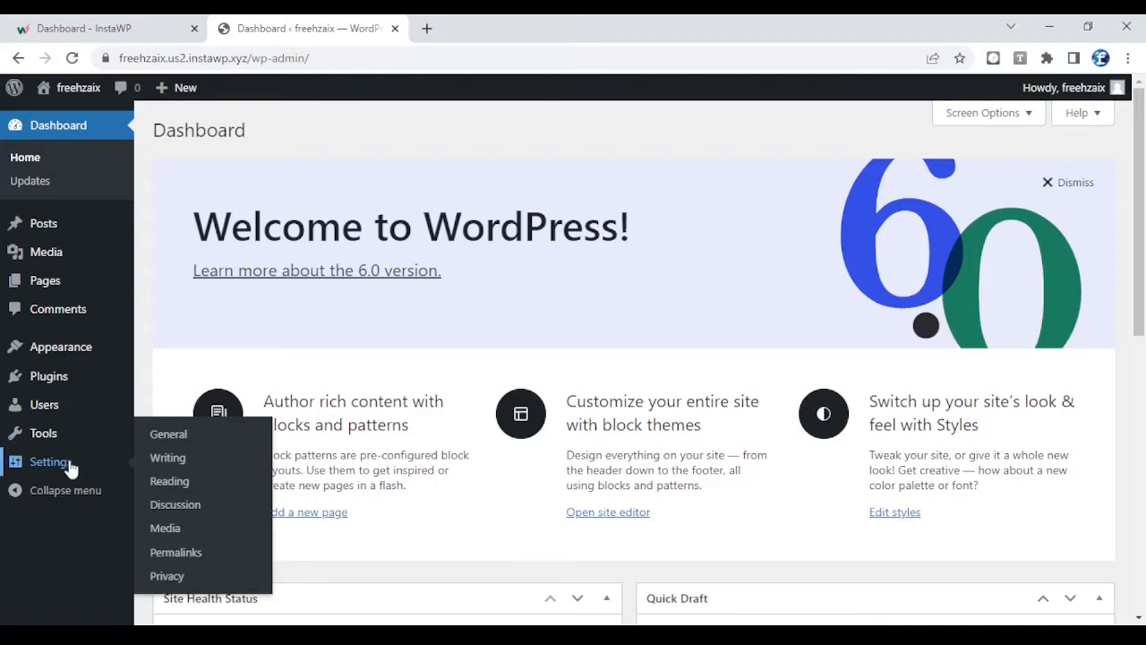
click(178, 438)
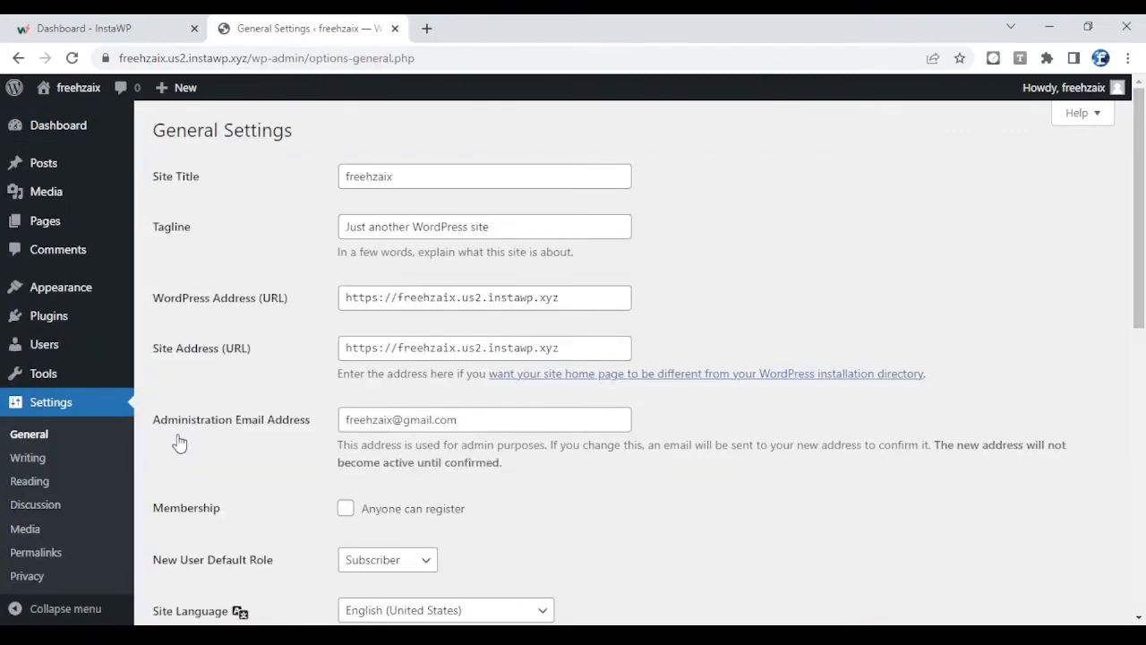
scroll(237, 429, down, 3)
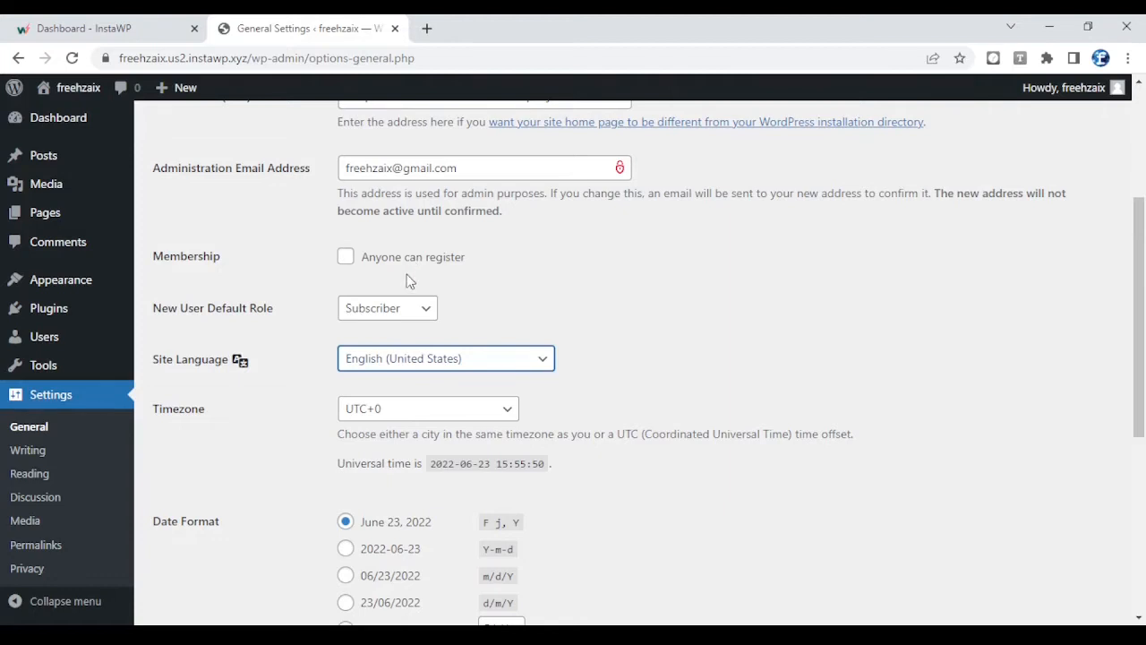
key(f)
click(287, 404)
scroll(287, 403, down, 4)
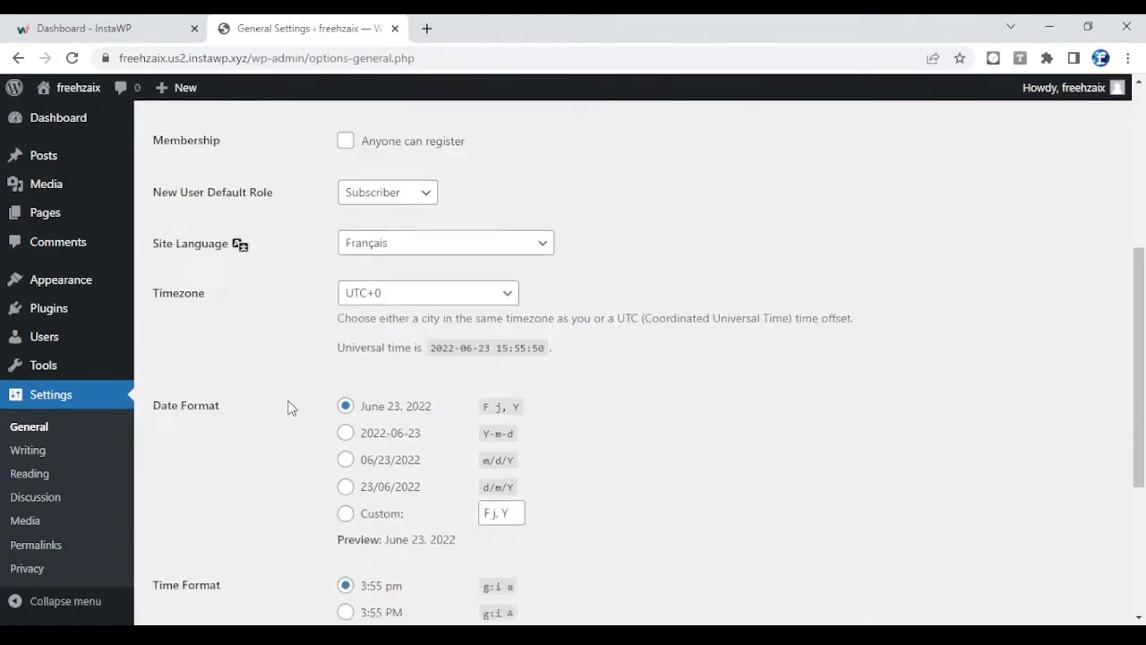
scroll(288, 407, down, 1)
click(182, 542)
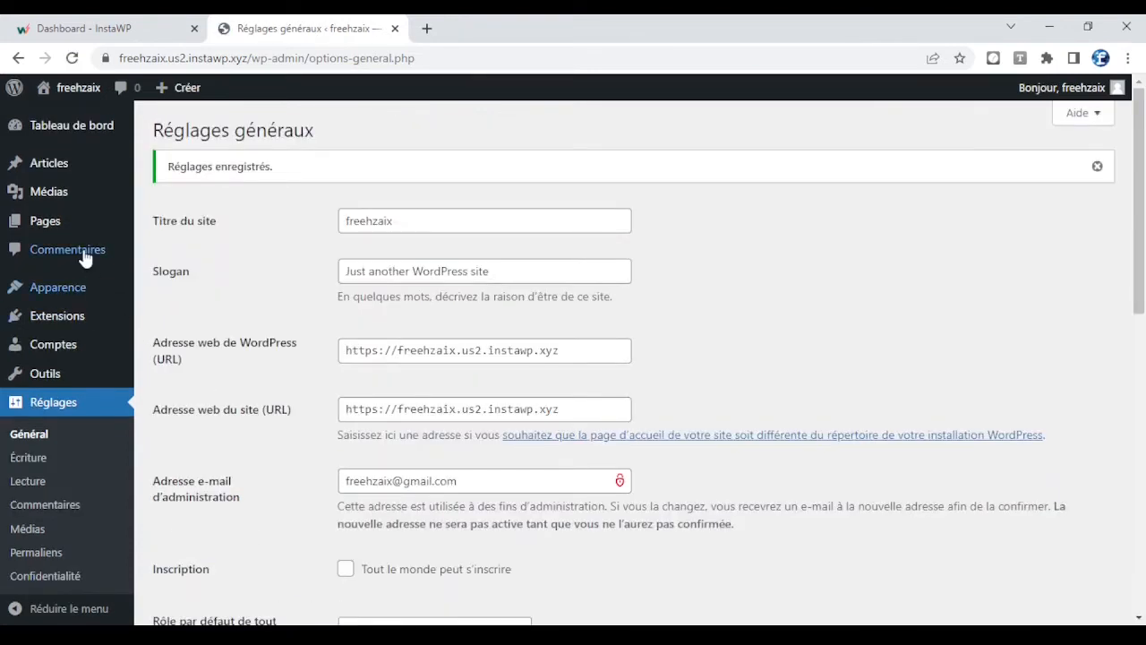
Open the WordPress catalogue for adding themes and list the latest themes
scroll(79, 410, down, 2)
scroll(79, 410, down, 1)
mouse_move(52, 310)
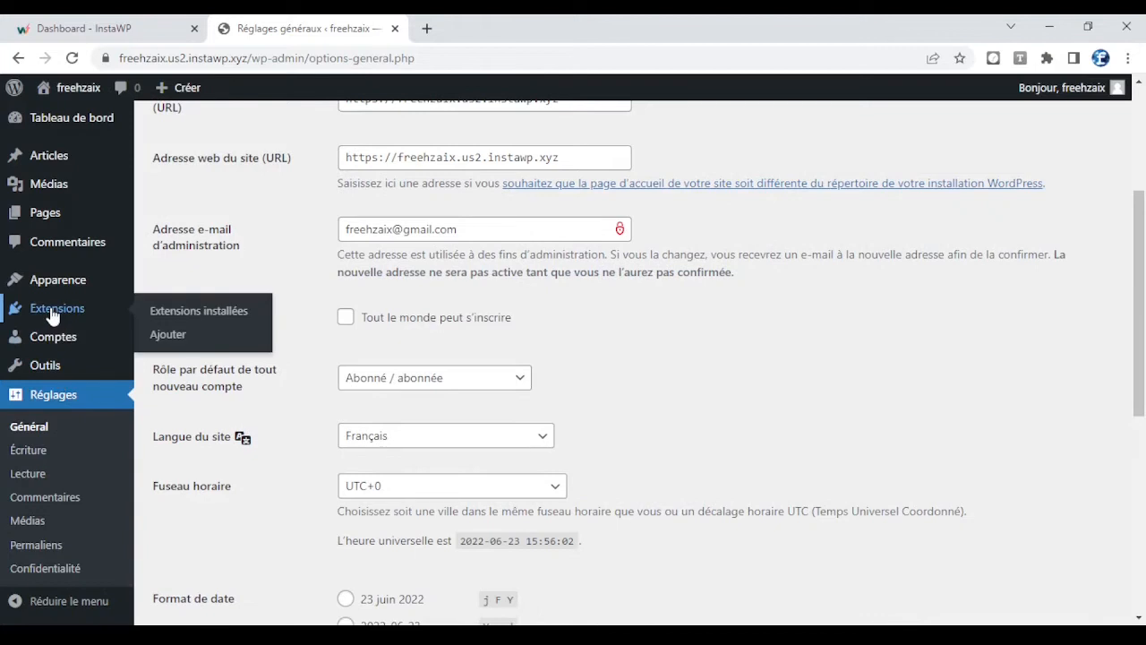
mouse_move(56, 283)
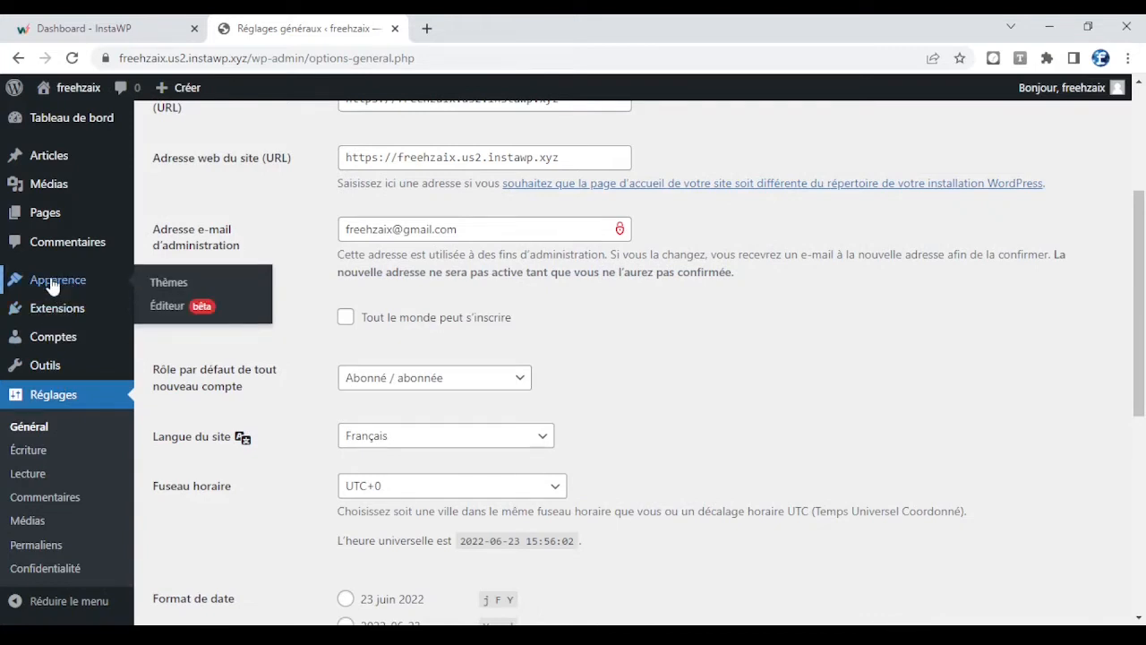
click(166, 284)
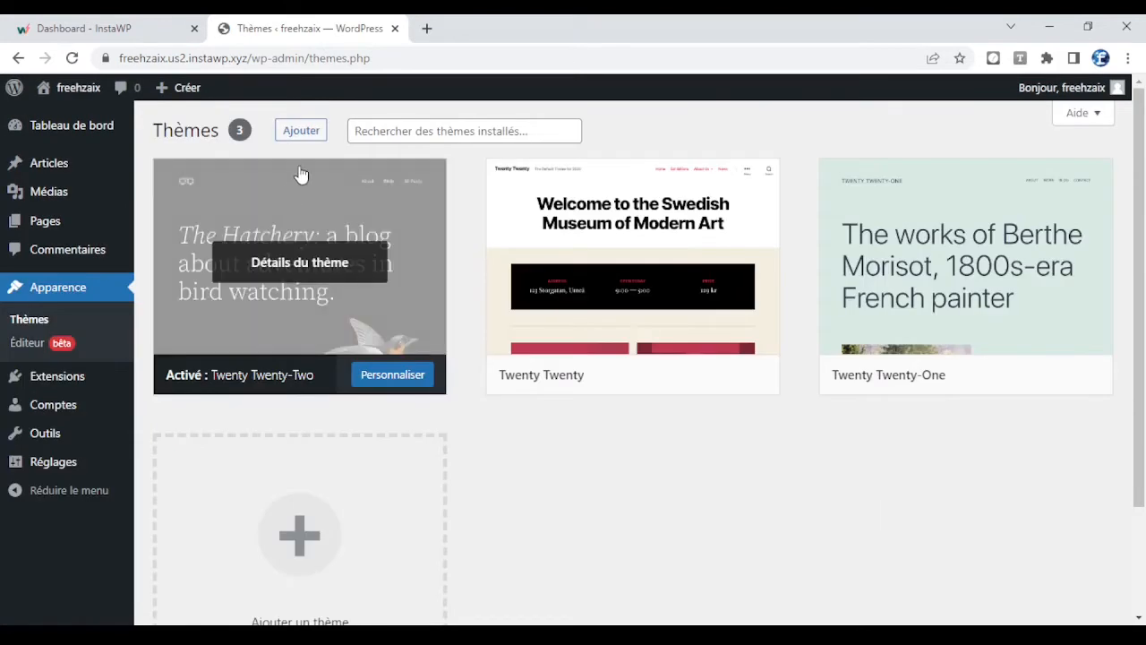
click(302, 132)
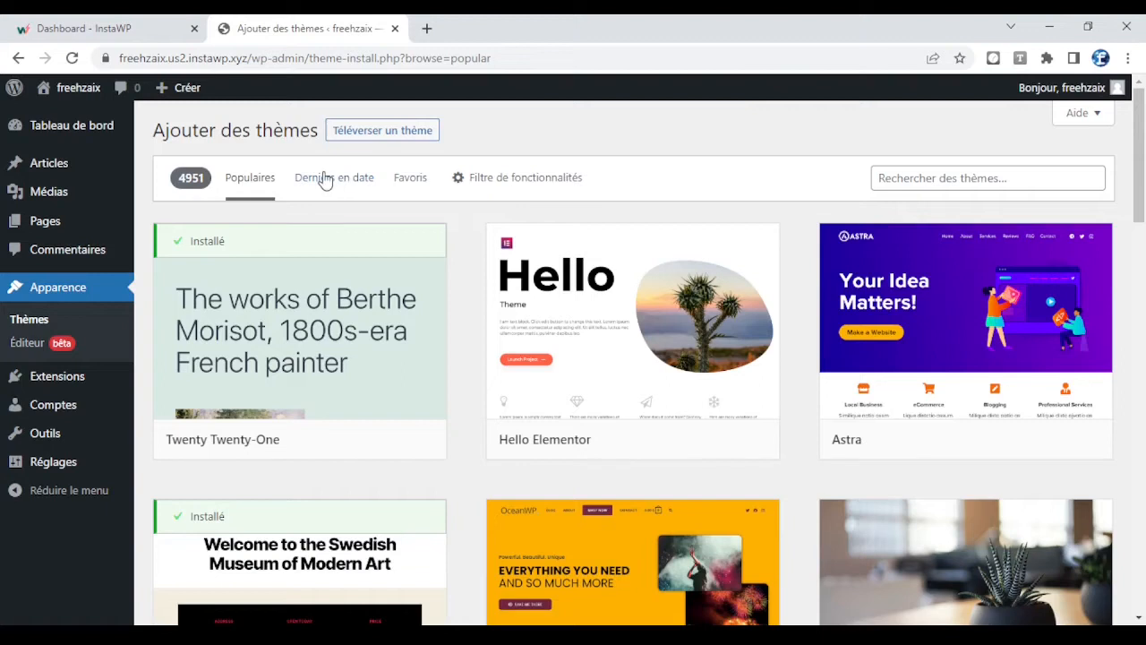
click(325, 181)
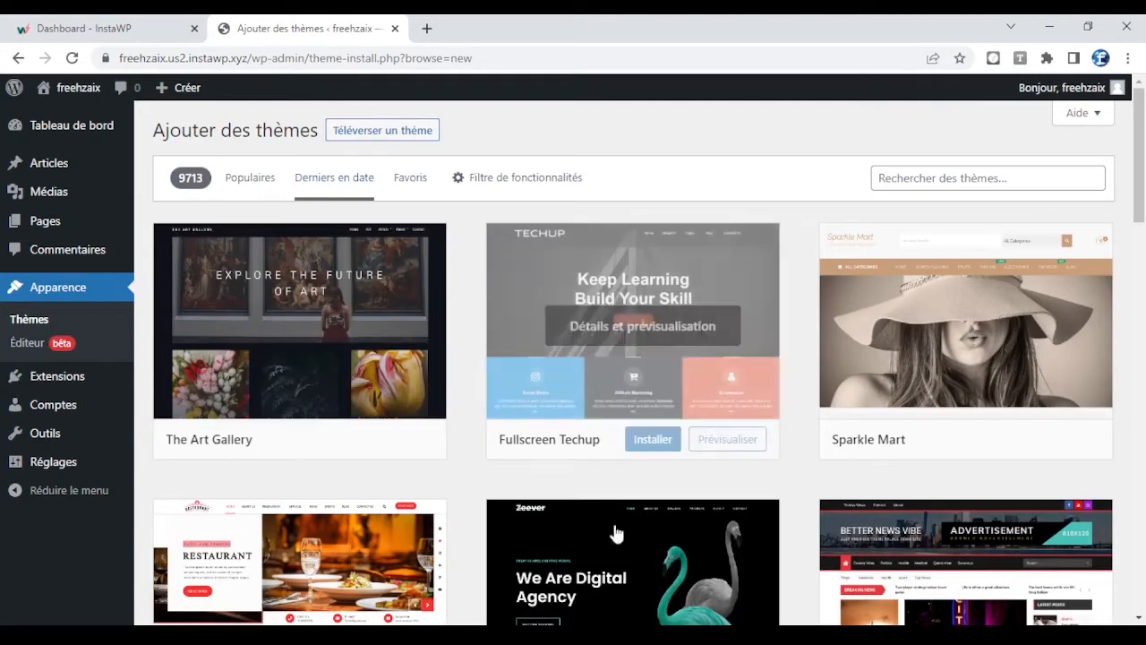
Install the Storefront Starter theme from the latest themes and activate it
scroll(529, 486, down, 2)
scroll(788, 454, down, 3)
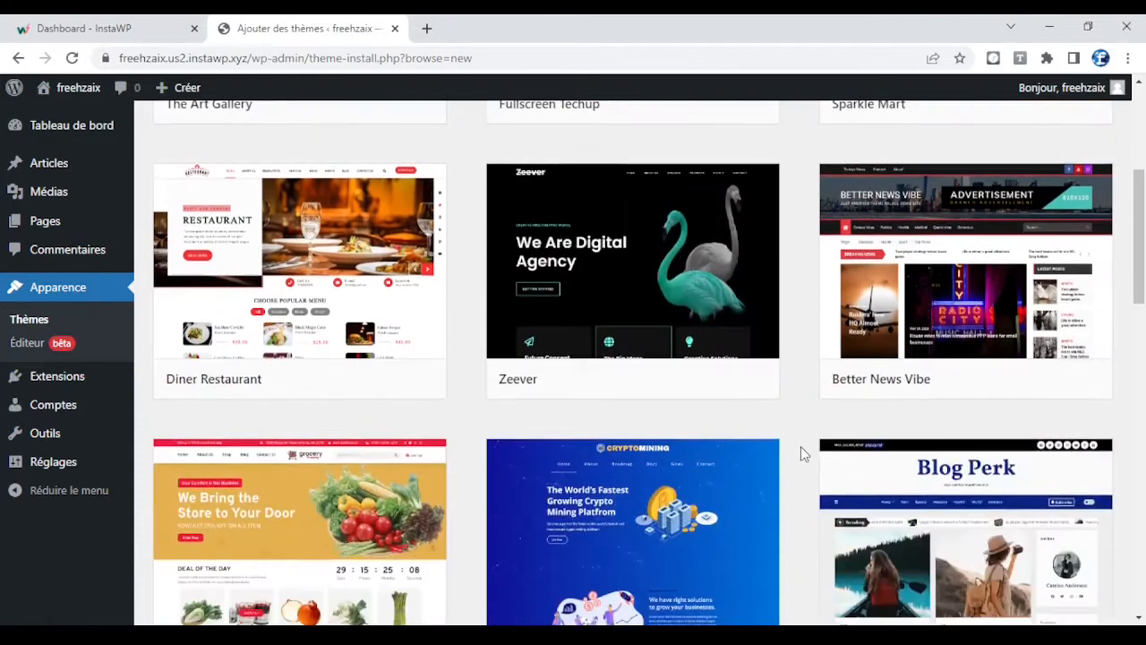
scroll(788, 475, down, 3)
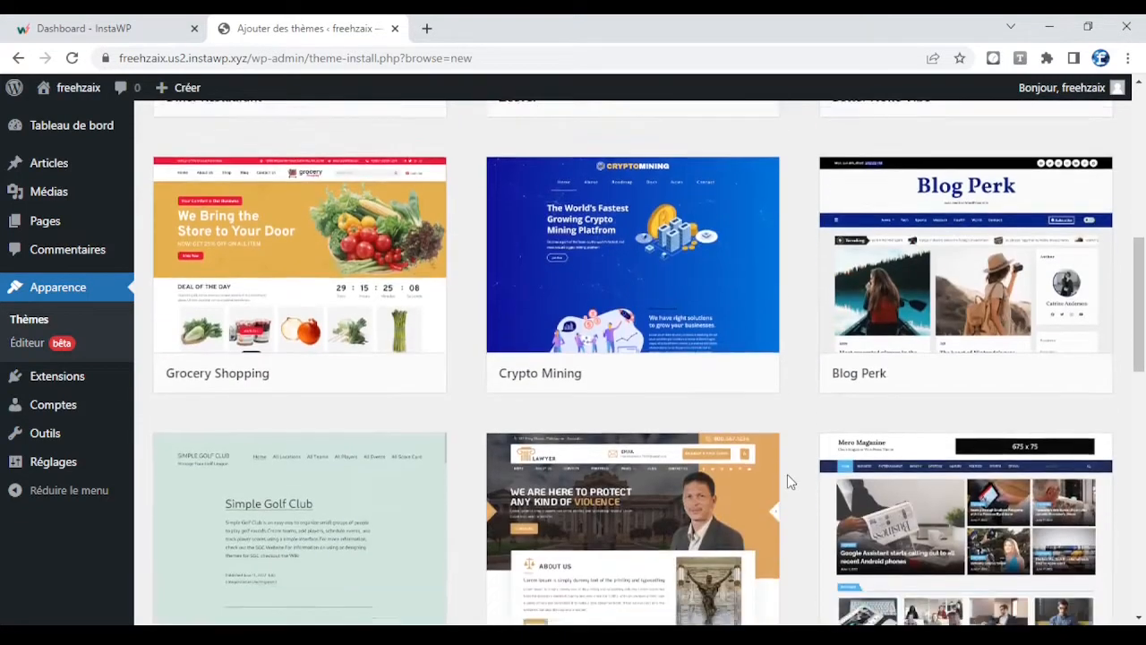
scroll(789, 481, down, 5)
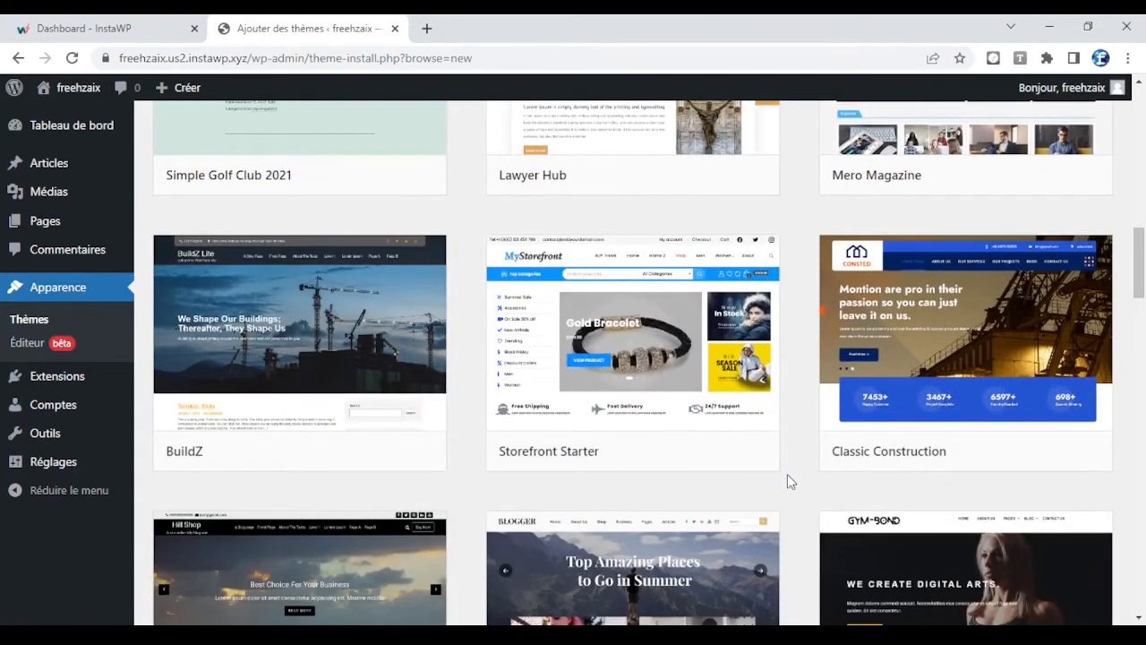
scroll(788, 477, down, 3)
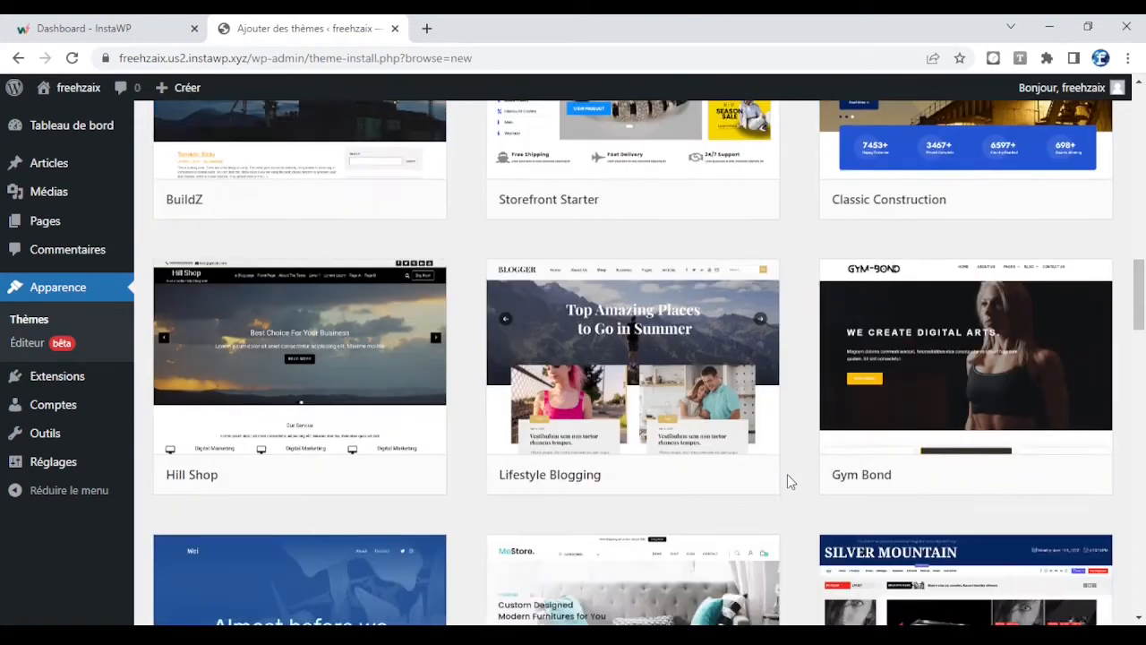
scroll(788, 476, up, 2)
mouse_move(657, 301)
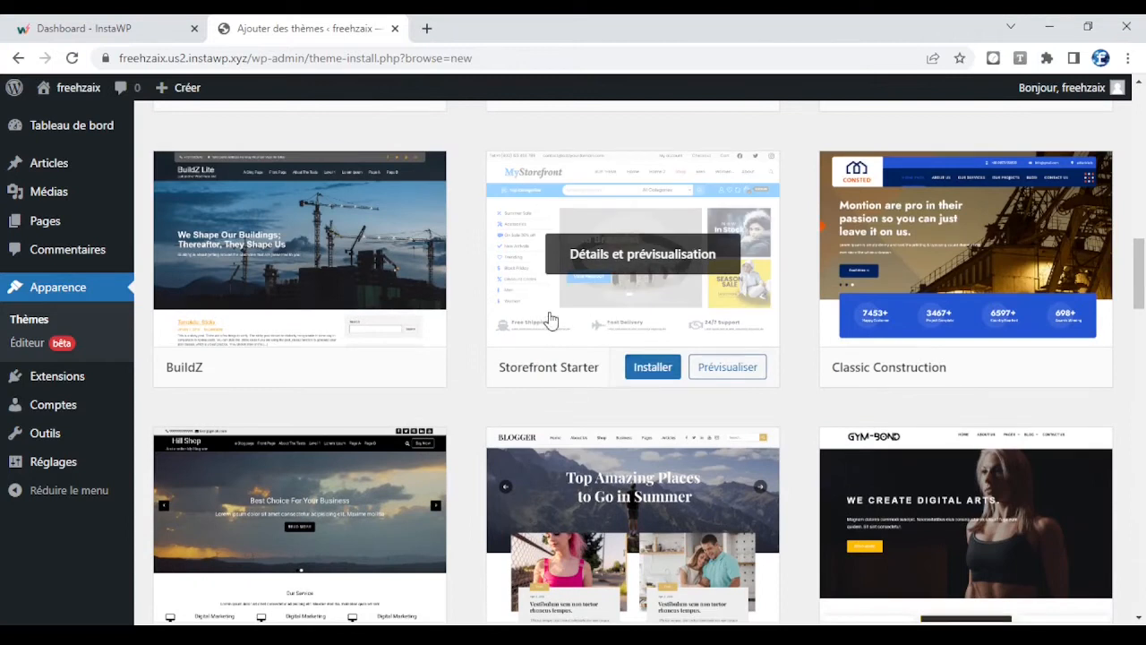
click(653, 369)
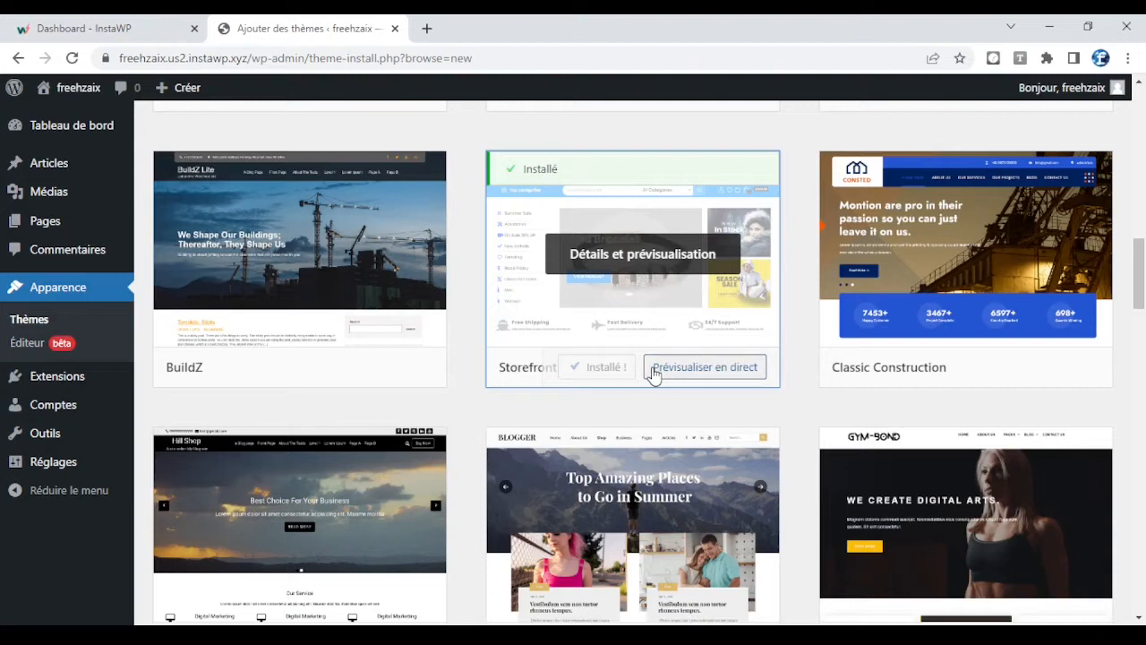
click(610, 368)
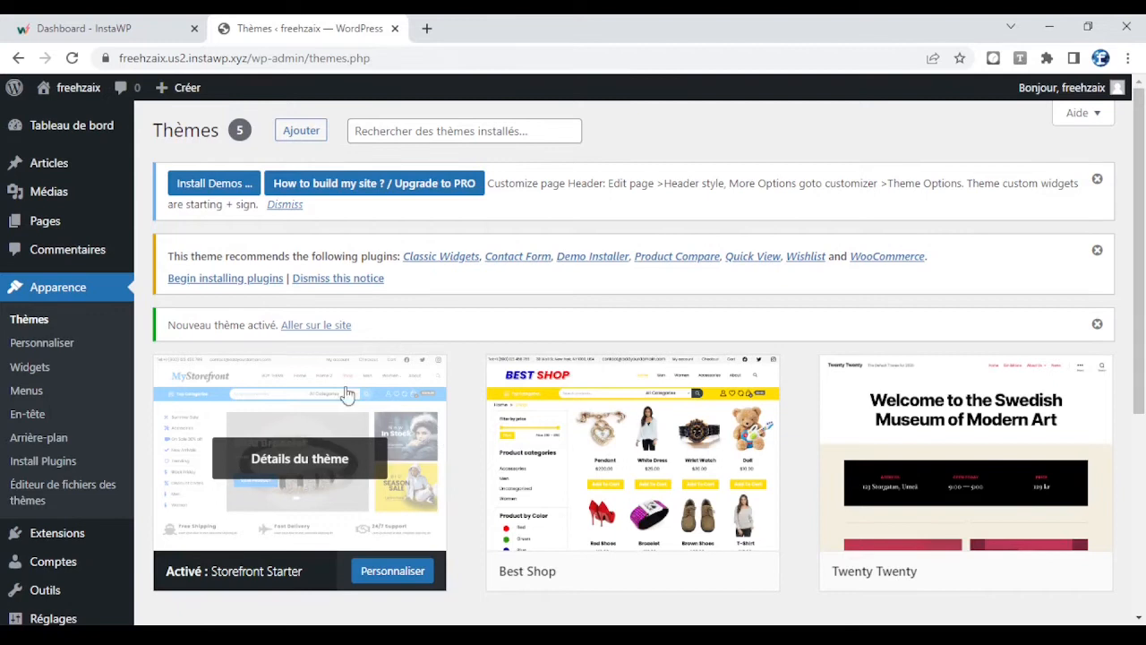
Install all the plugins recommended by the Storefront Starter theme with one bulk action
click(216, 279)
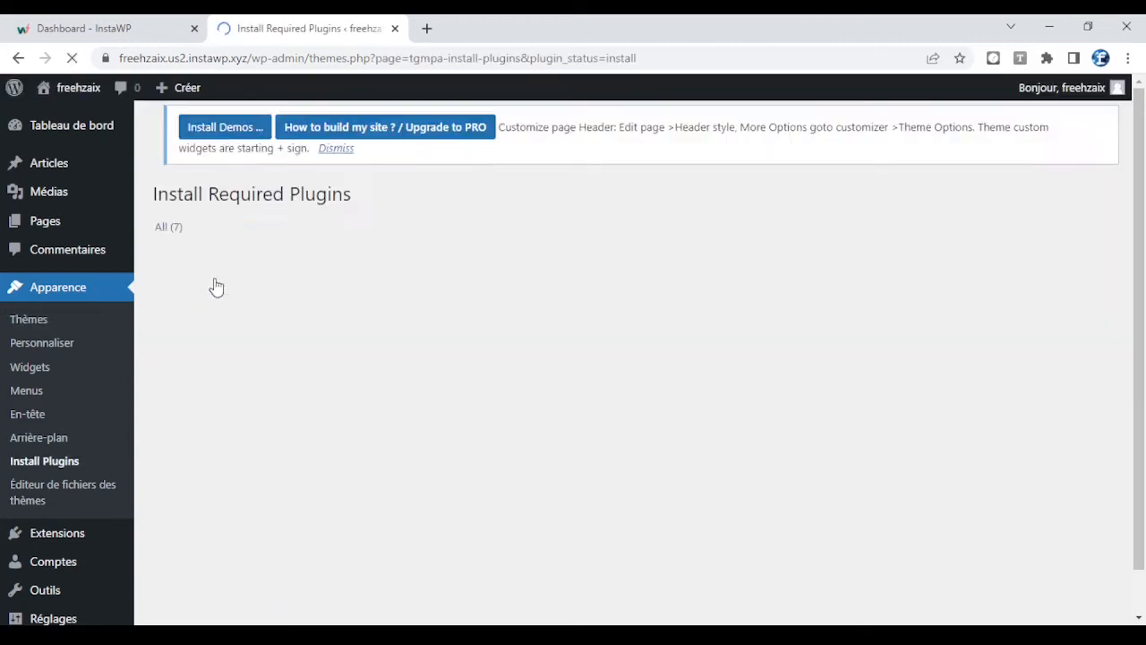
scroll(260, 298, down, 2)
scroll(260, 297, up, 1)
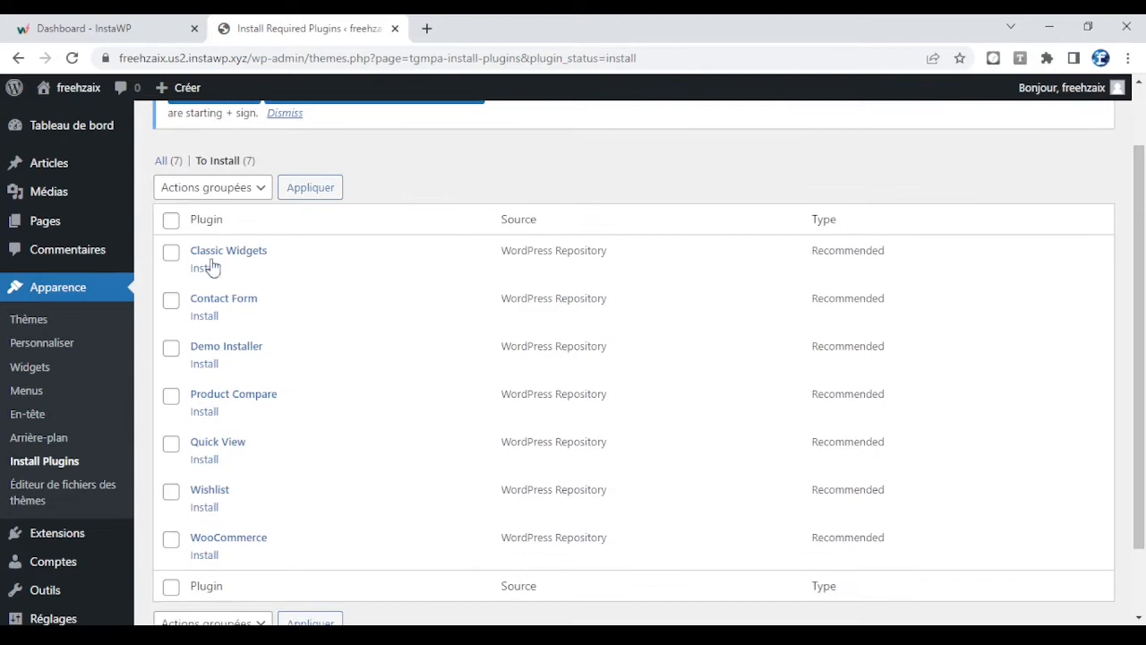
click(171, 221)
click(222, 195)
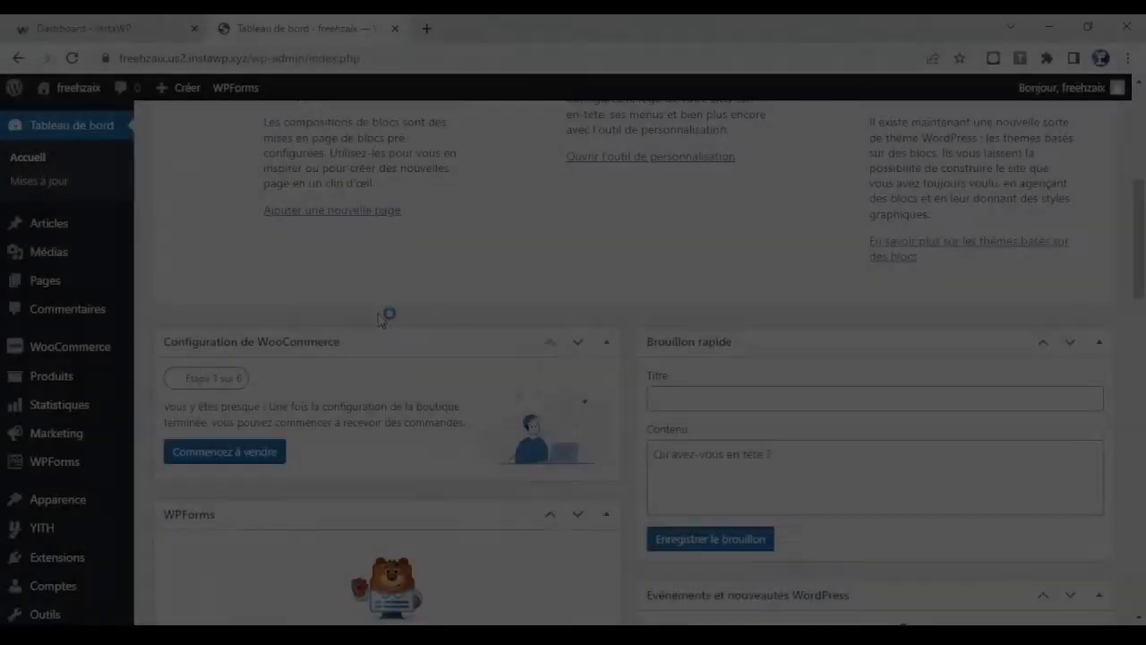
Open the theme's Demo Import page and install the Advanced Import plugin
scroll(381, 321, up, 3)
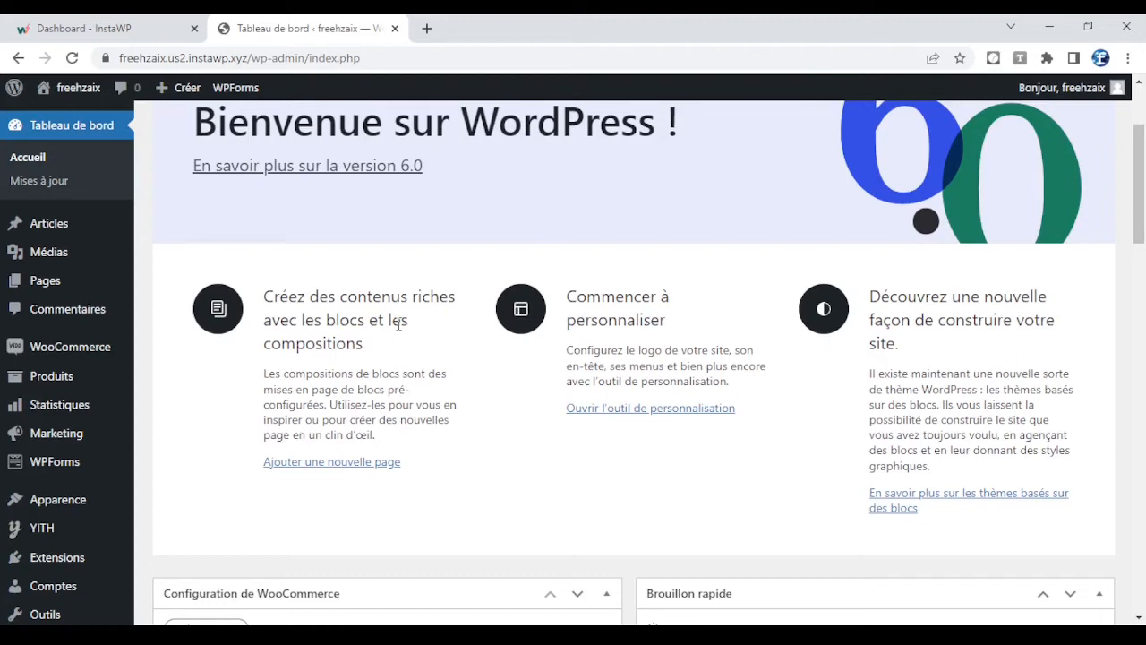
mouse_move(47, 504)
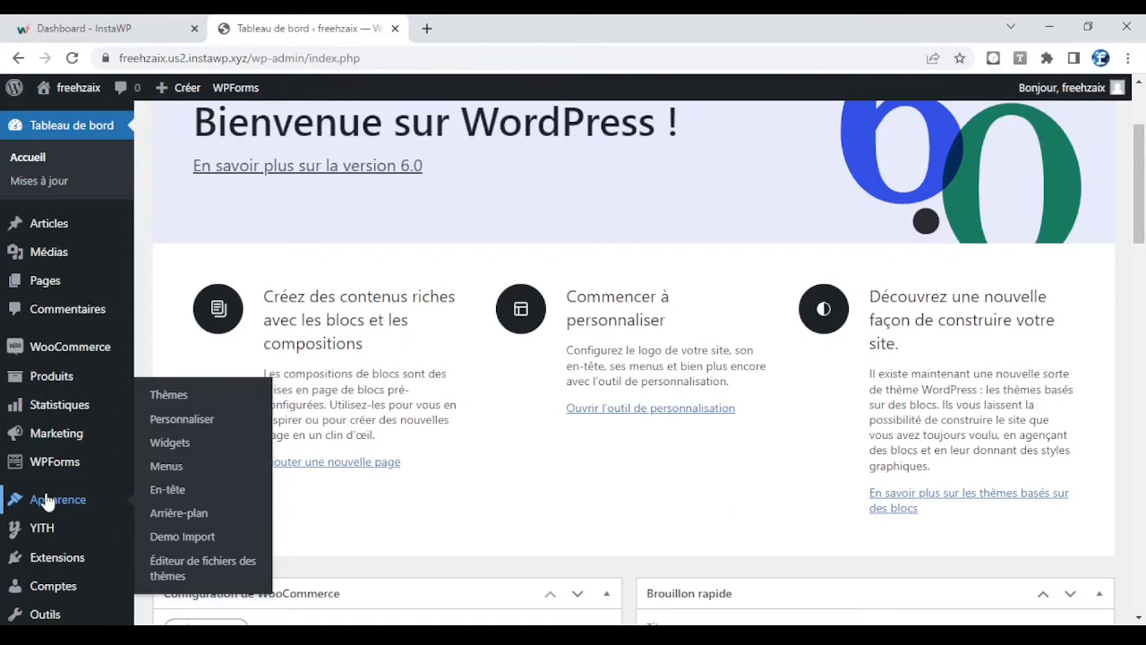
click(193, 541)
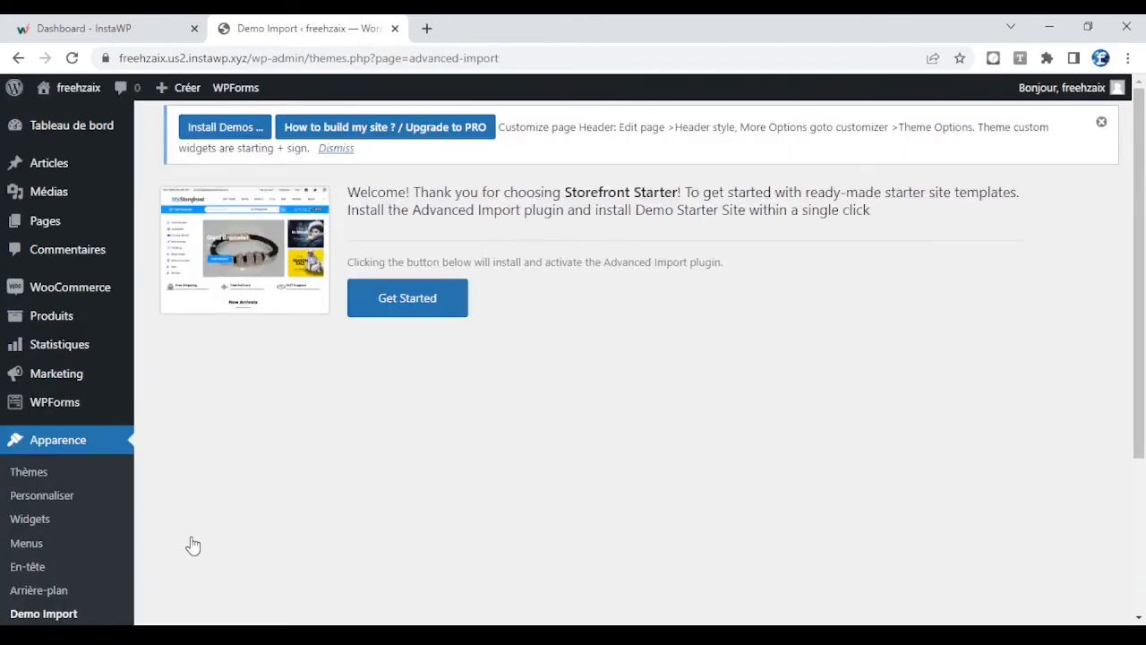
click(429, 307)
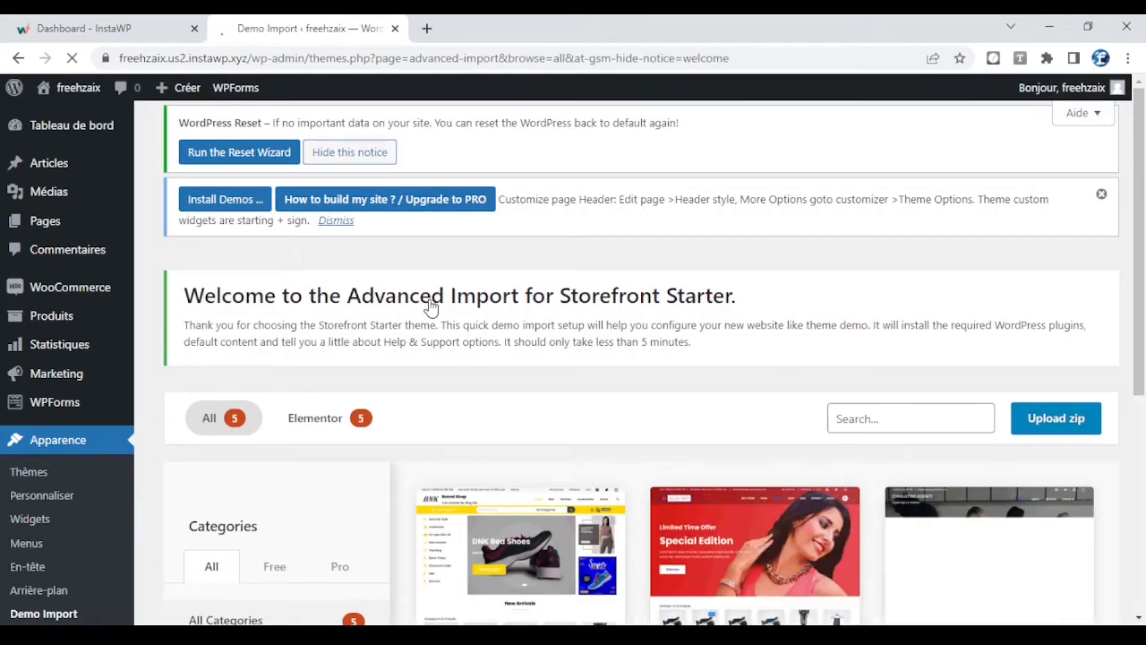
Filter the starter demos to Elementor and import the Brand Shop demo, confirming the import of its data and plugins
scroll(714, 447, down, 2)
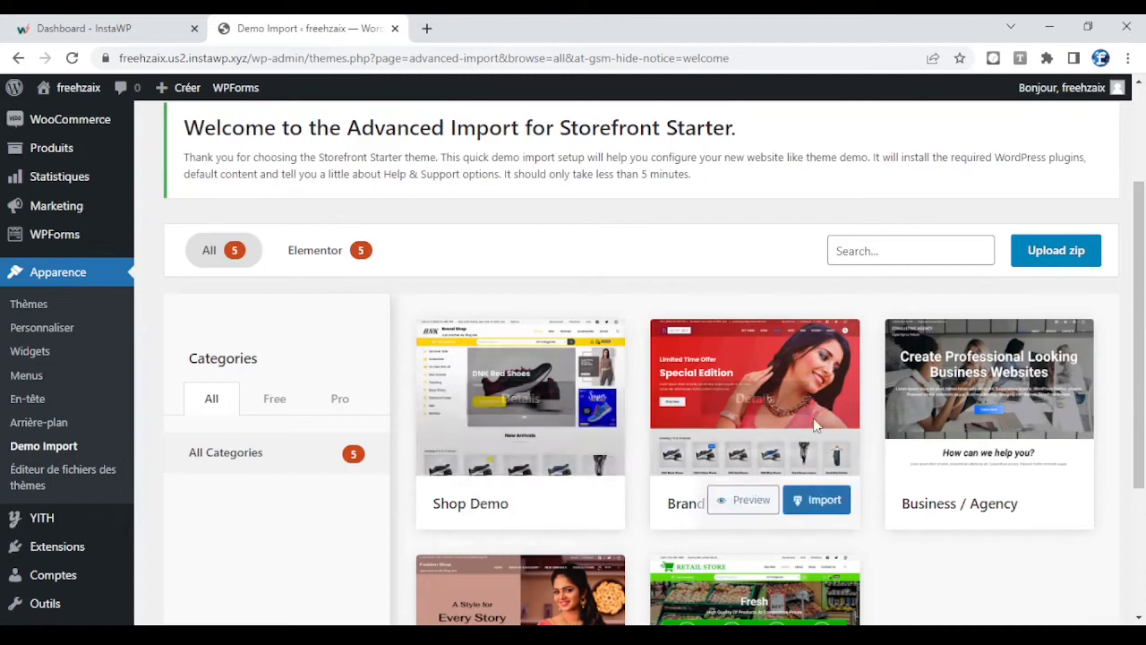
click(309, 252)
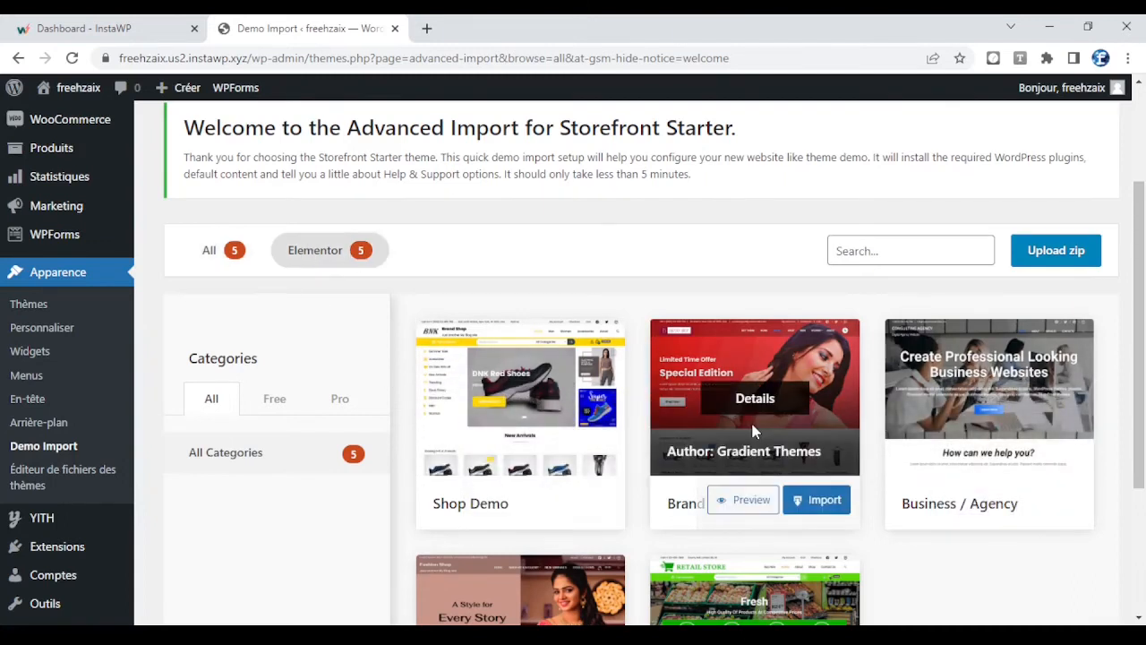
scroll(751, 419, up, 2)
scroll(752, 431, down, 1)
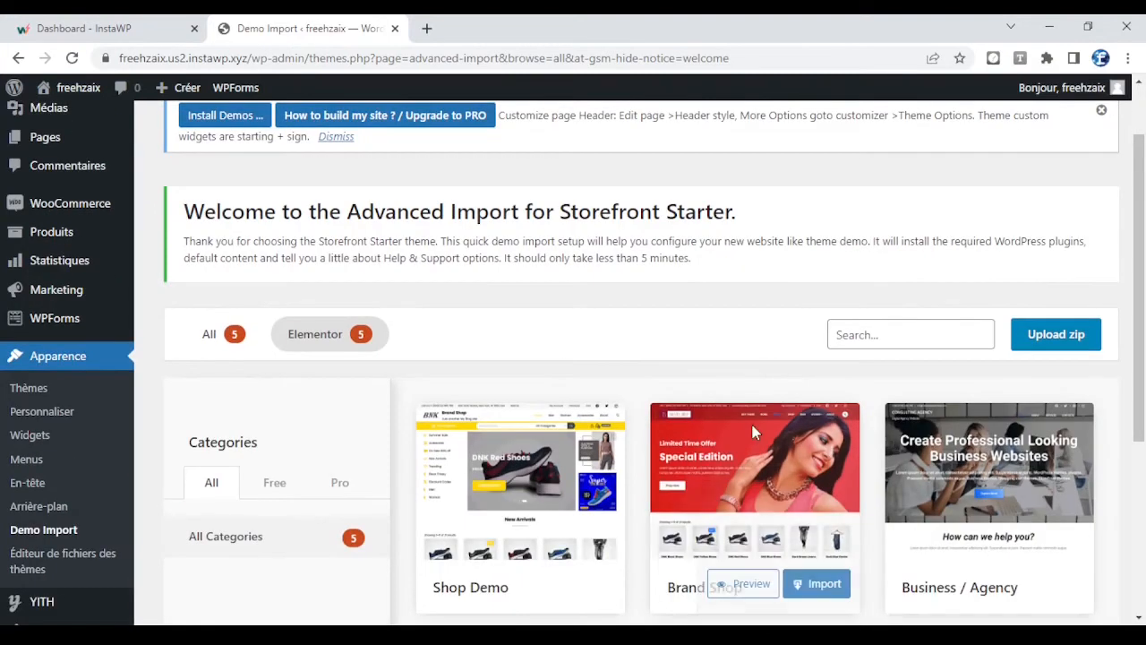
scroll(606, 482, down, 1)
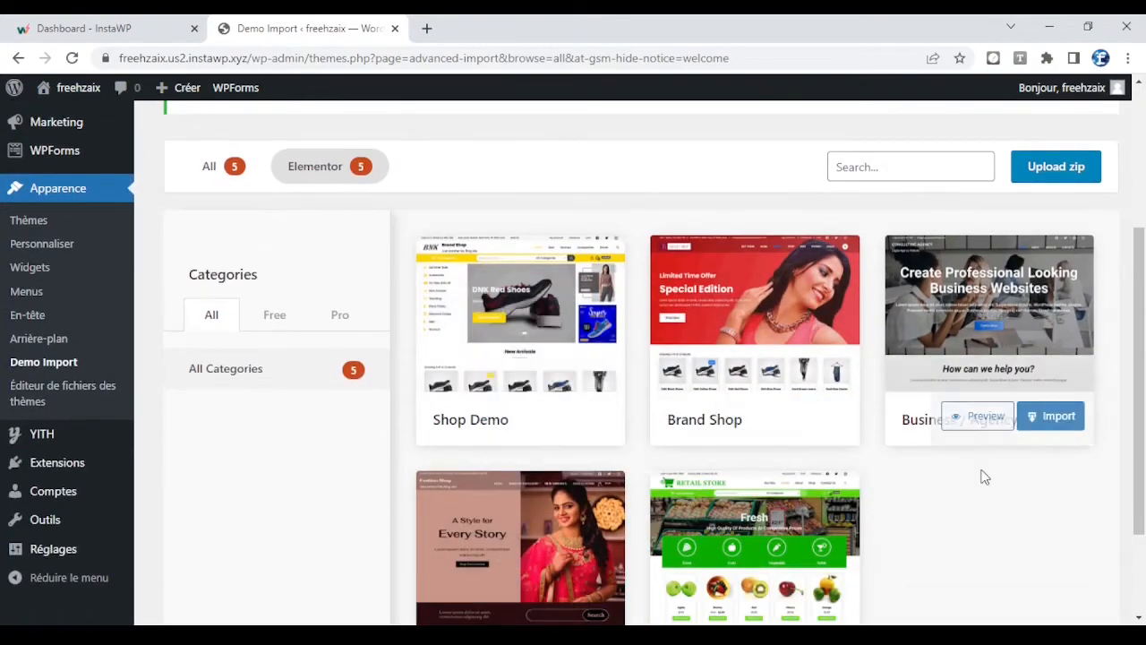
scroll(985, 483, down, 2)
scroll(980, 508, up, 2)
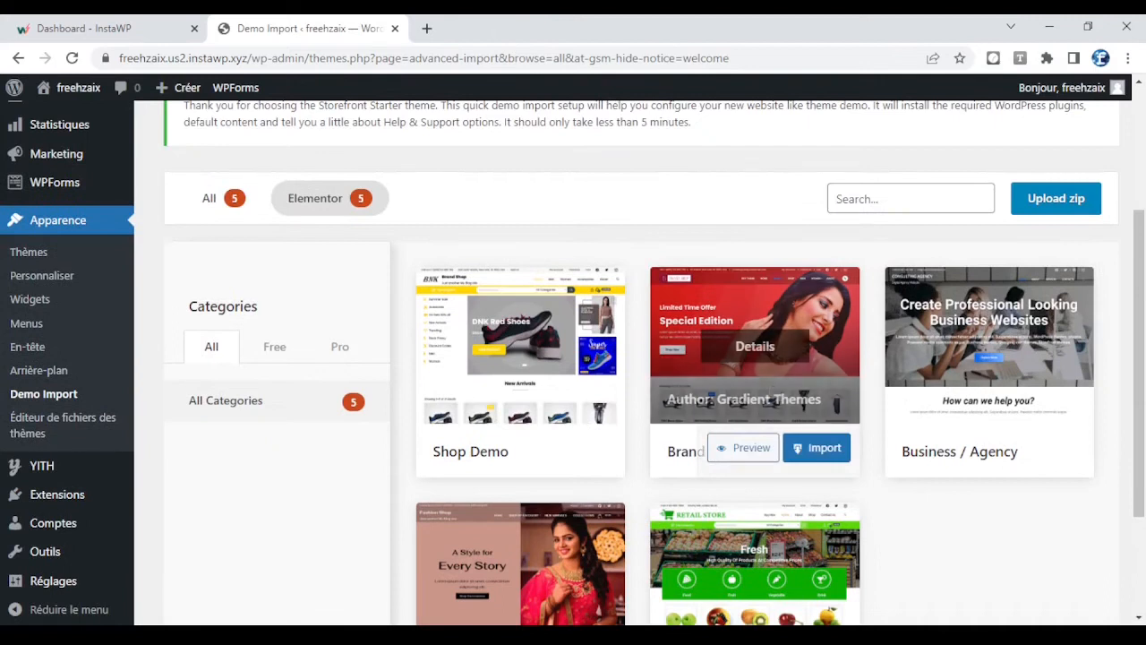
click(815, 451)
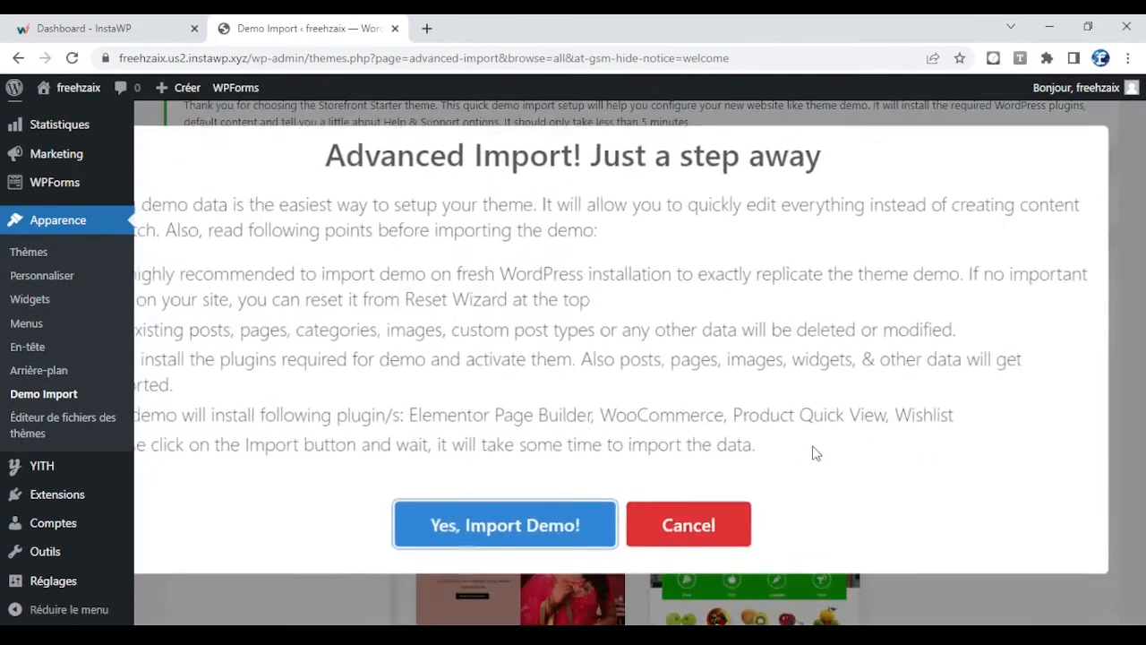
click(522, 522)
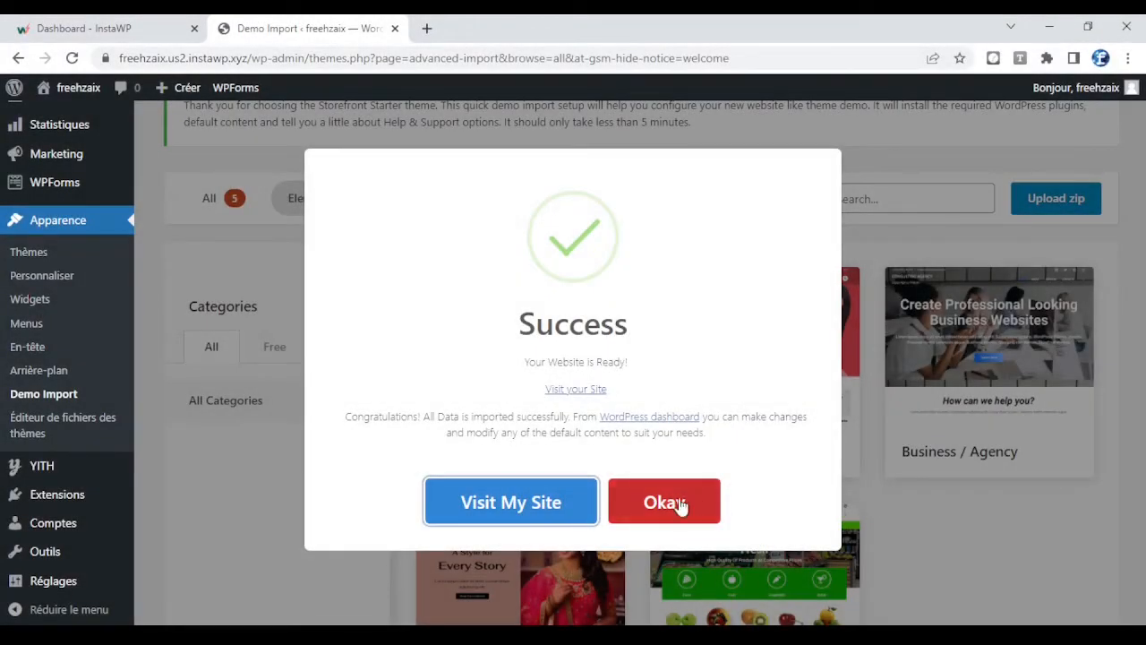
click(493, 503)
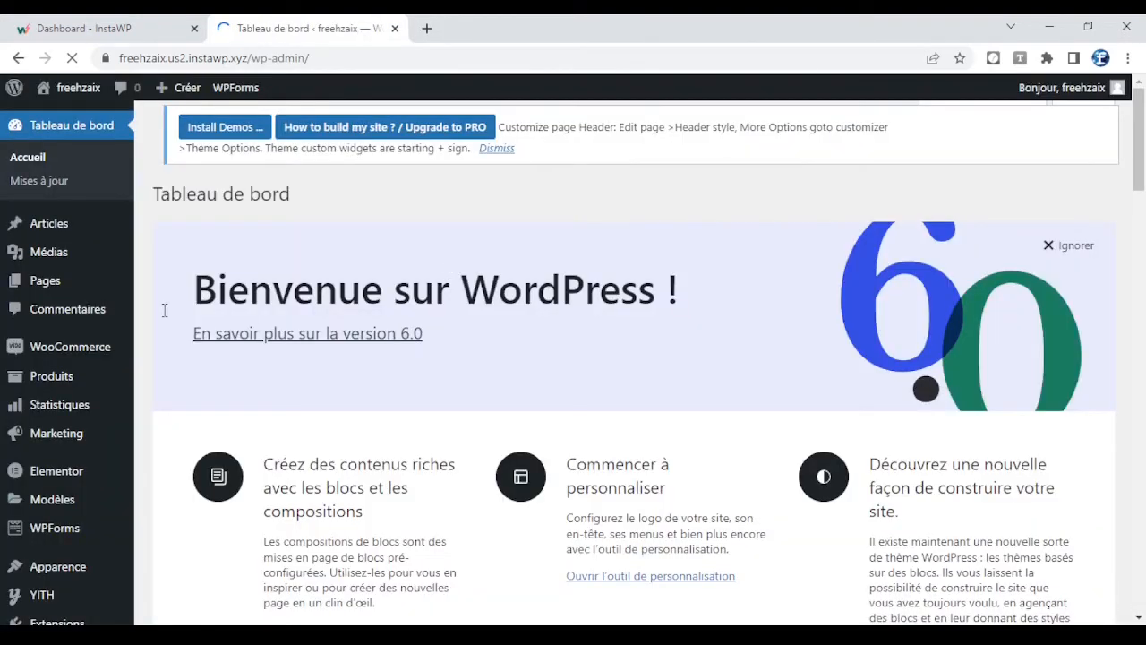
Set the reading settings to show a static homepage, choose Home 2 as that page and save the changes
scroll(164, 310, down, 3)
mouse_move(79, 332)
scroll(72, 376, down, 3)
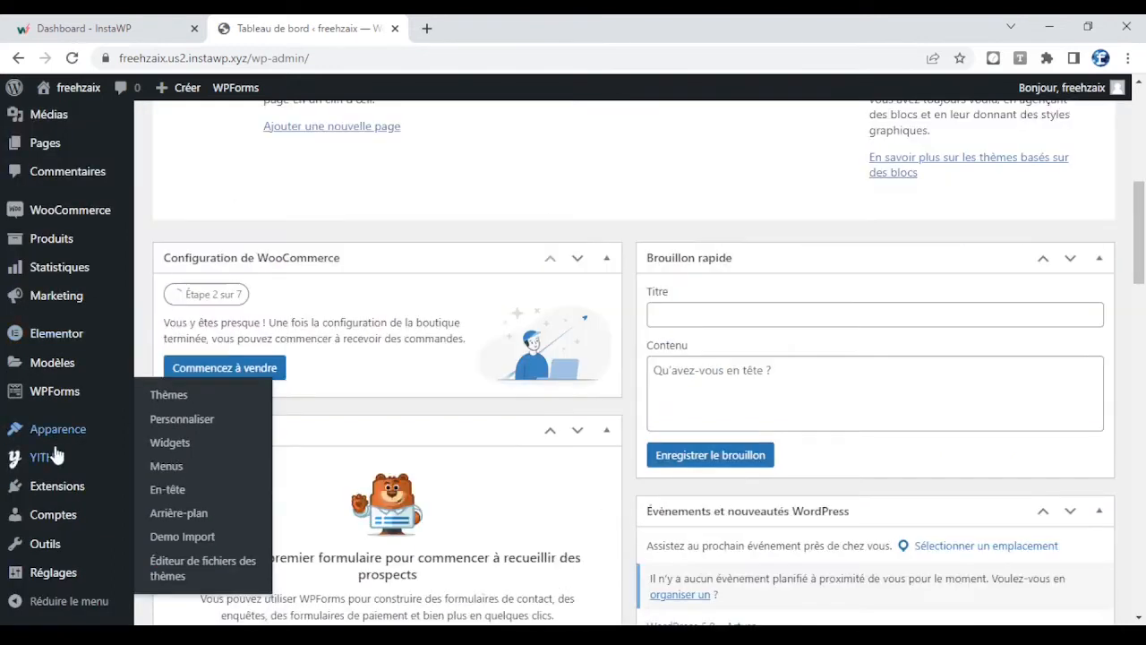
mouse_move(50, 581)
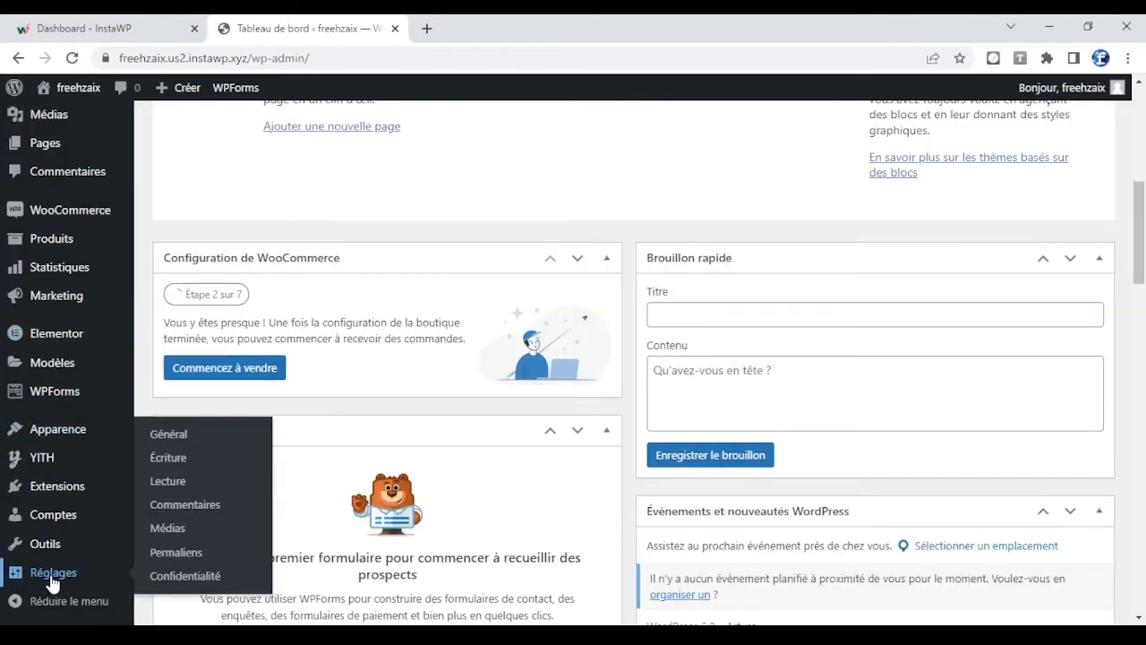
click(184, 483)
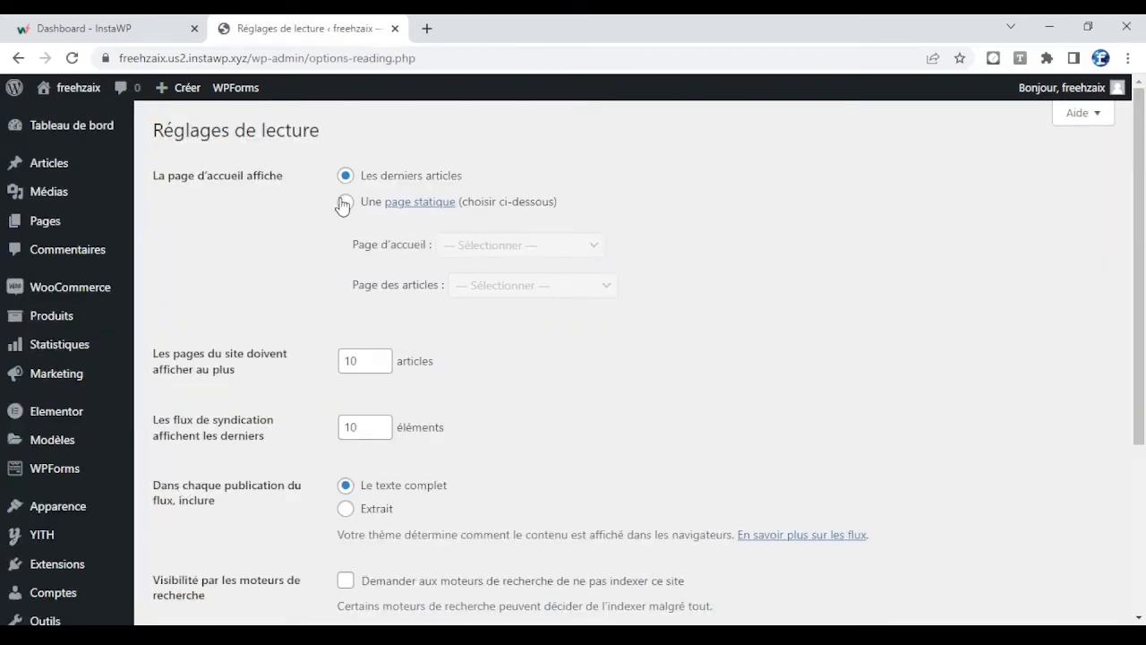
click(345, 202)
click(524, 246)
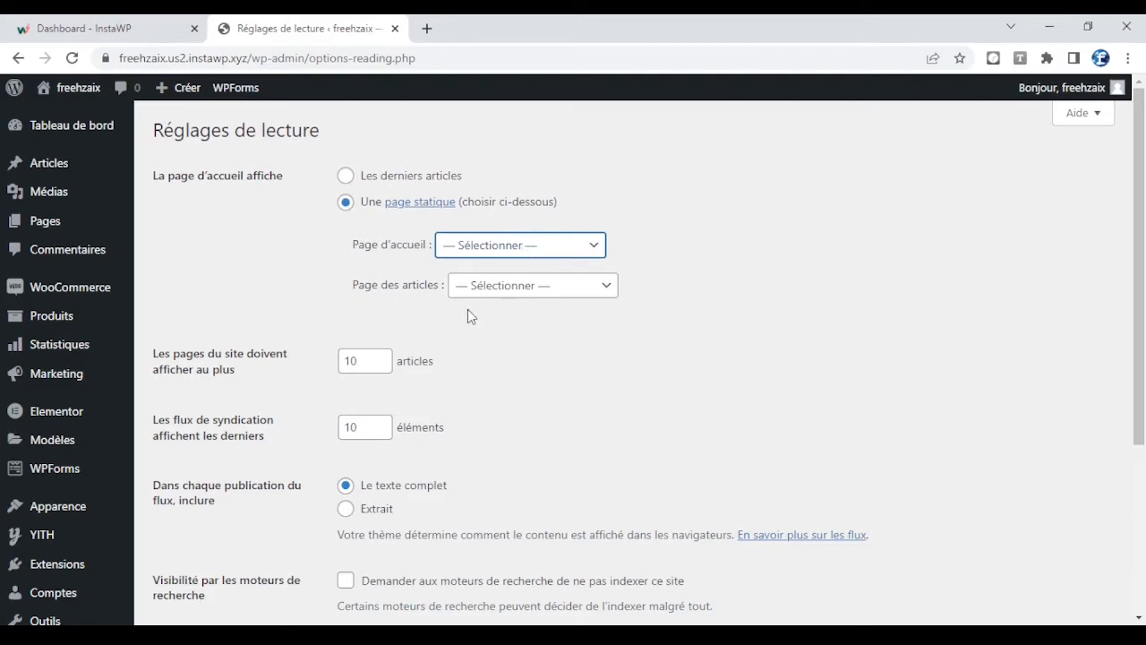
click(470, 361)
scroll(524, 336, down, 3)
click(207, 407)
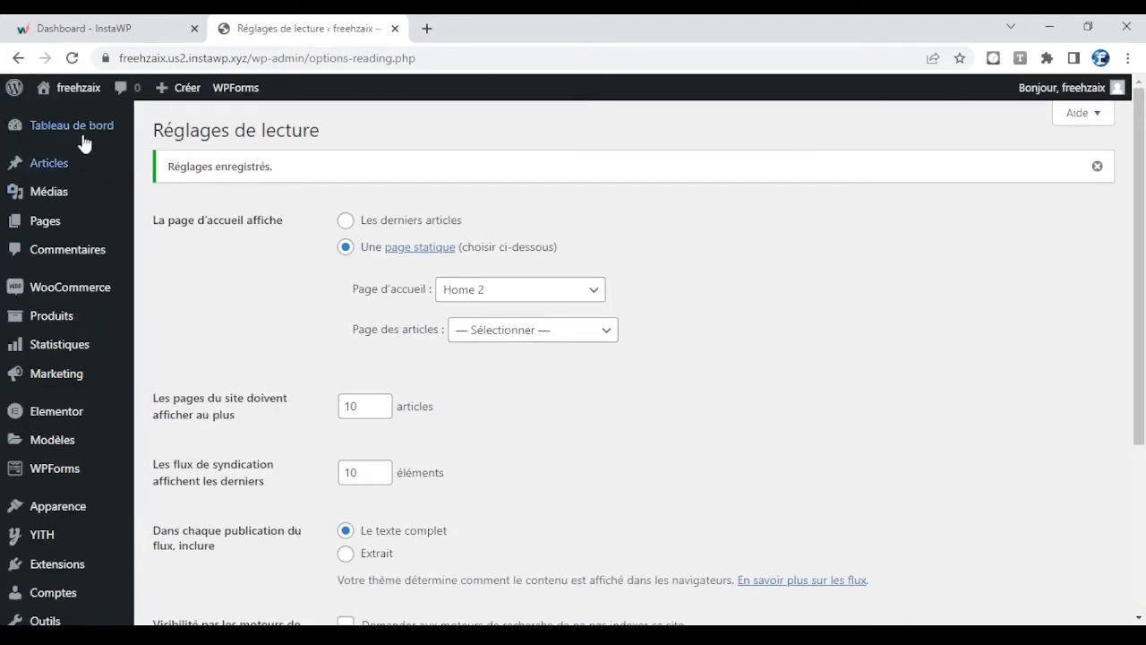
View the public site and look through its homepage from the banner down to the New Arrivals products
mouse_move(73, 88)
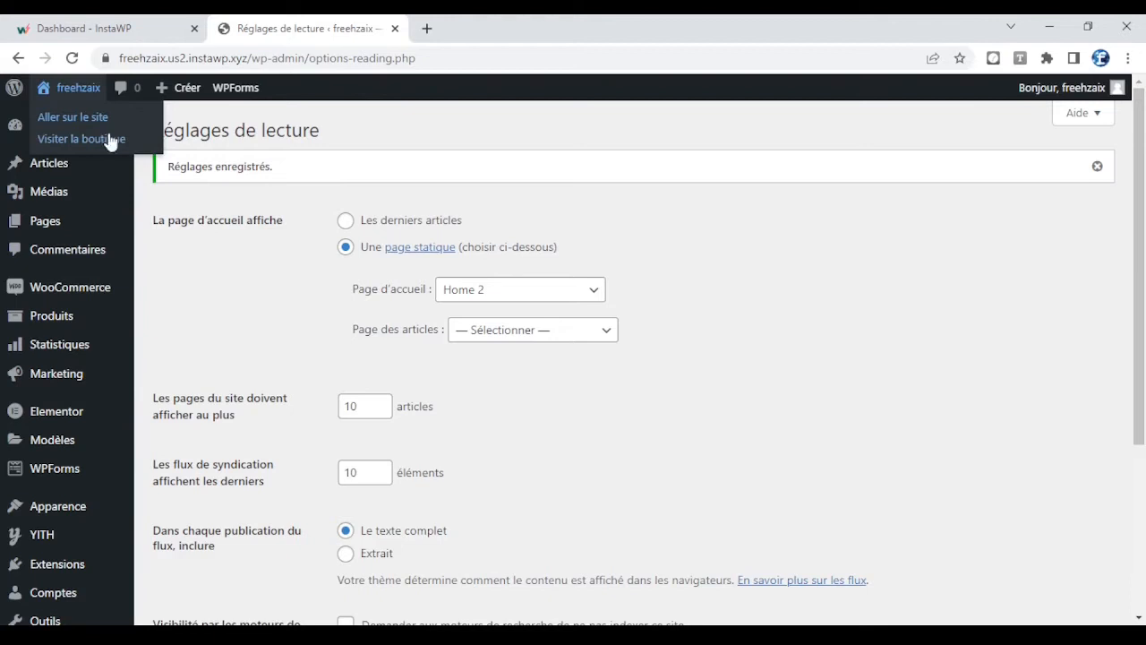
click(70, 123)
scroll(727, 404, down, 8)
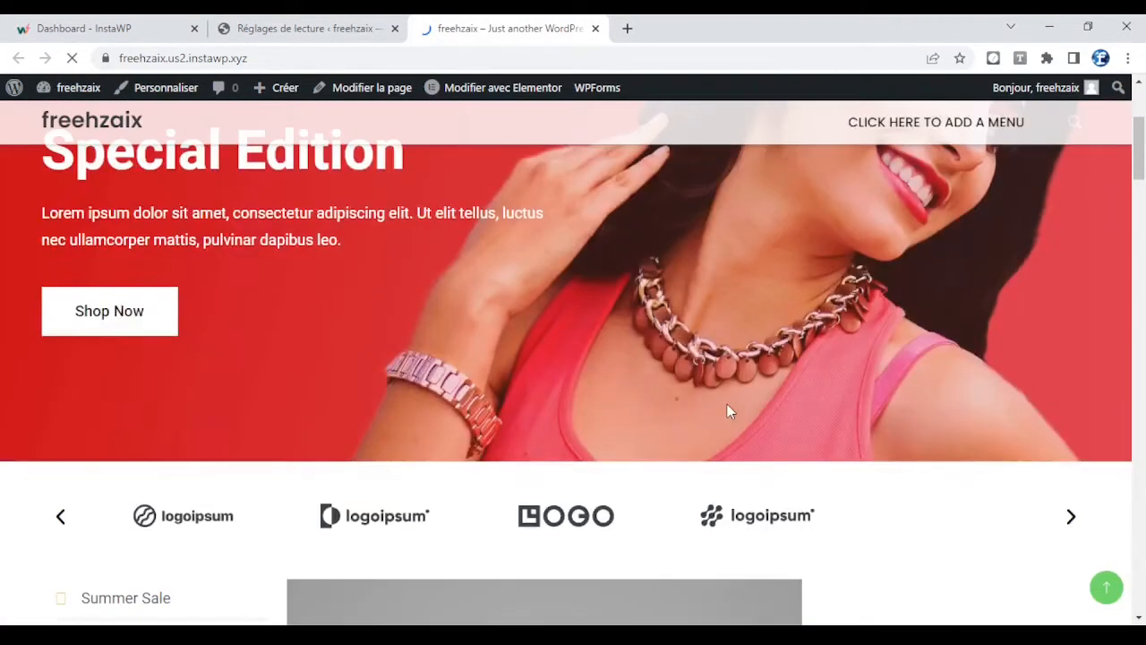
scroll(815, 417, down, 5)
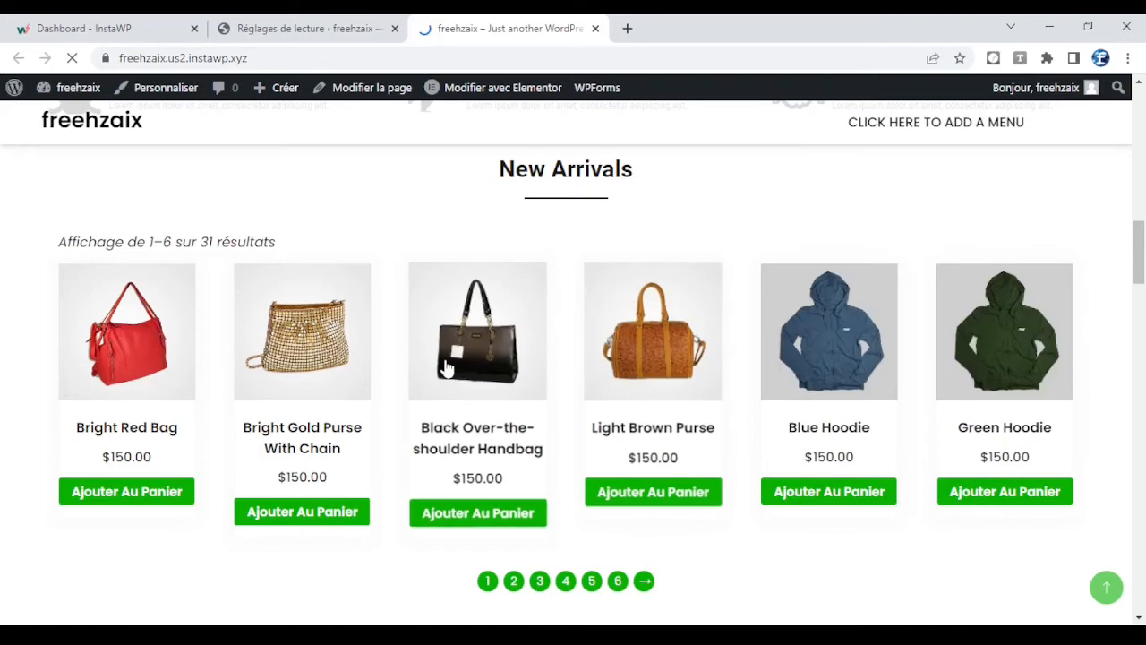
click(1107, 588)
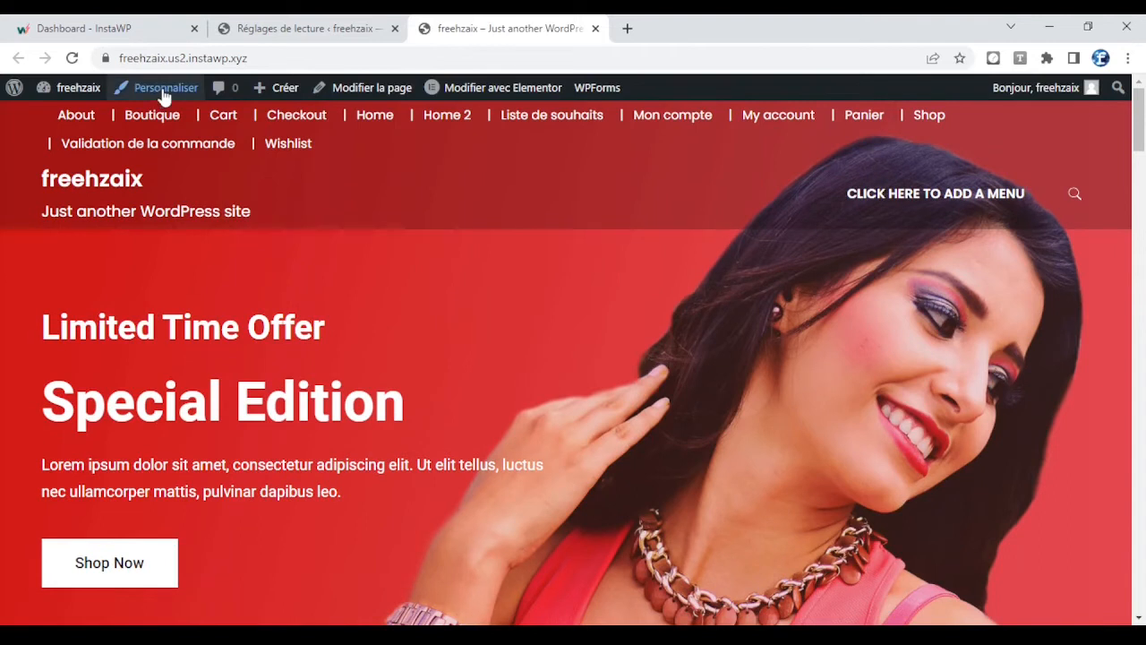
Change the static homepage to Home in the reading settings, save, and reload the public front page
click(273, 19)
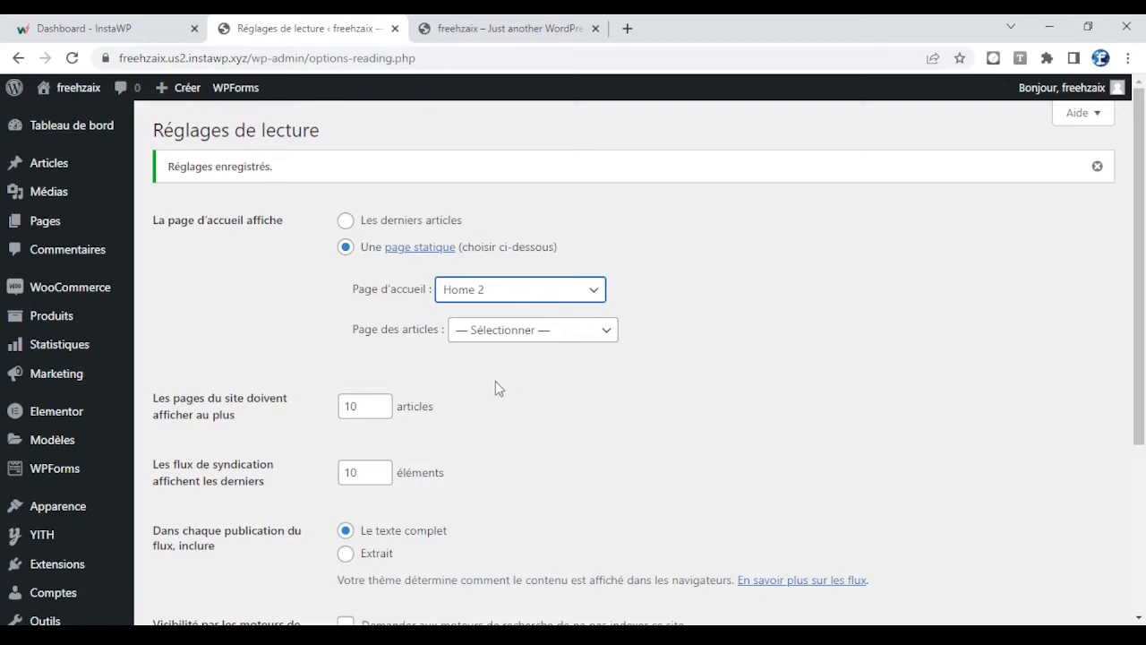
click(472, 393)
click(282, 386)
scroll(282, 386, down, 3)
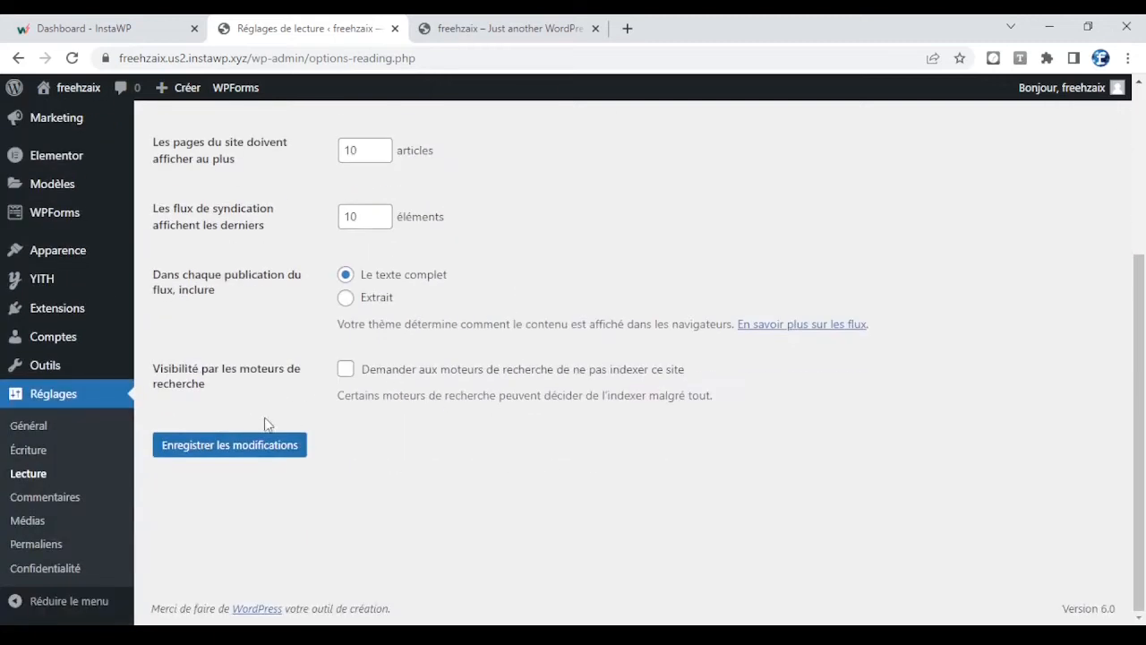
click(238, 446)
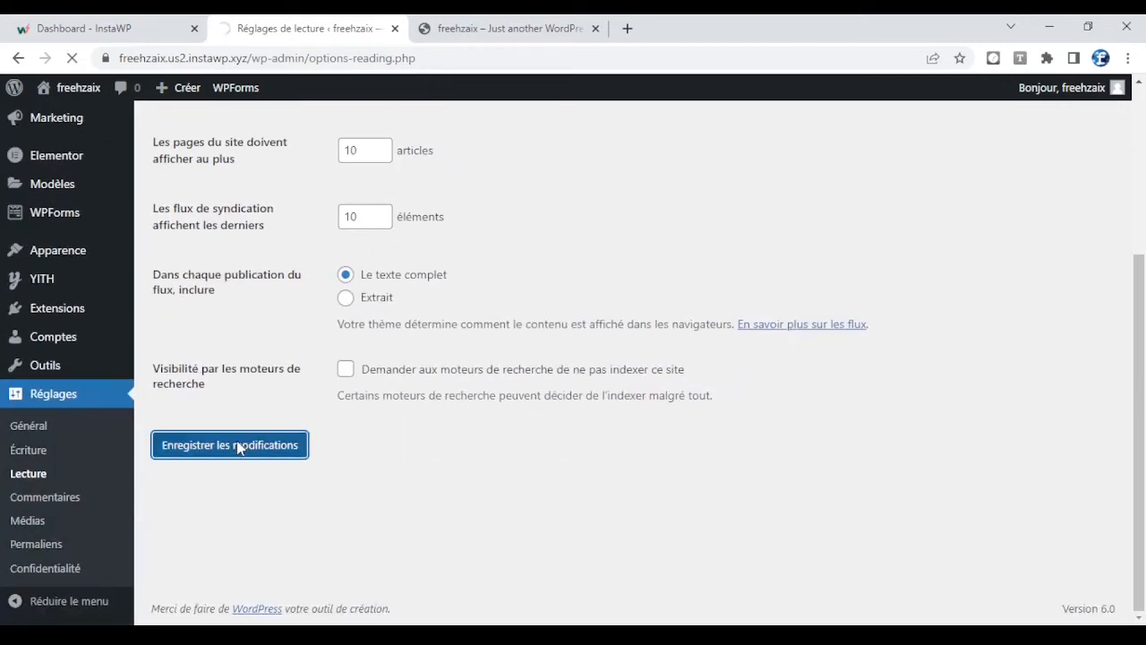
click(487, 28)
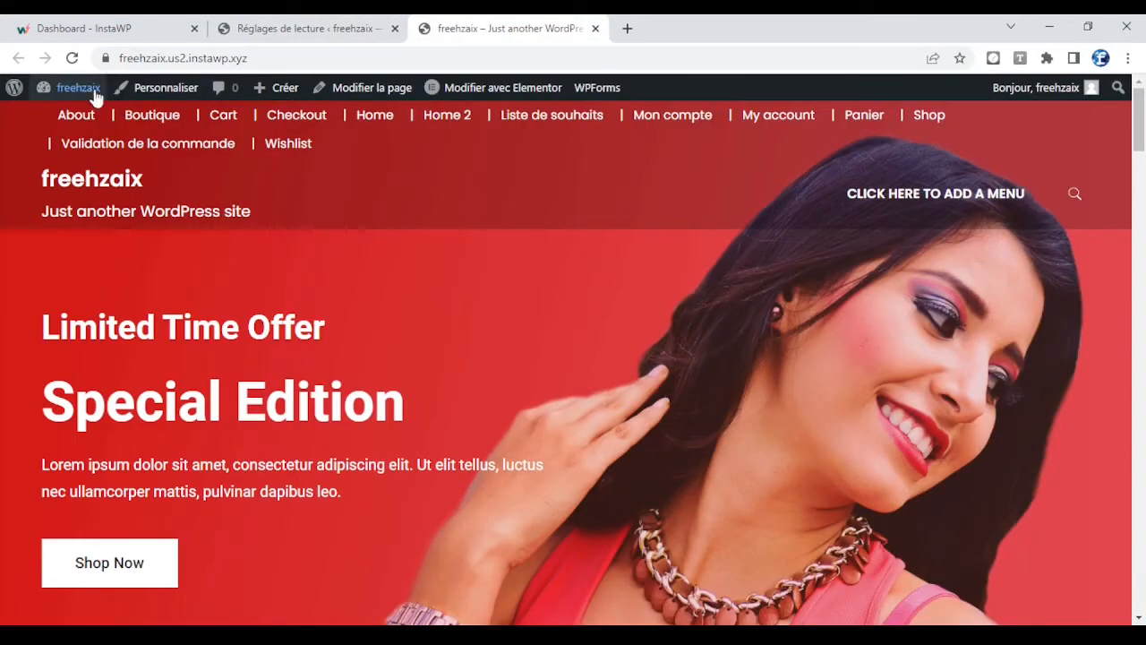
click(75, 60)
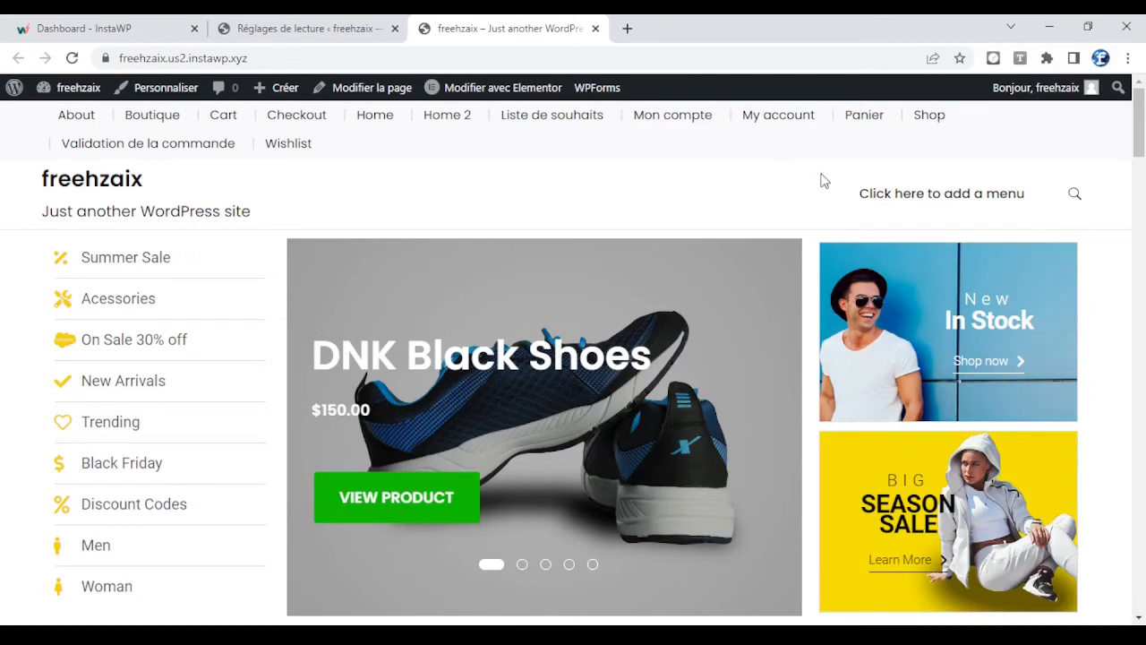
Open the site's Main Menu for editing and remove the Home 2 item and the Accessories sub-item
click(914, 202)
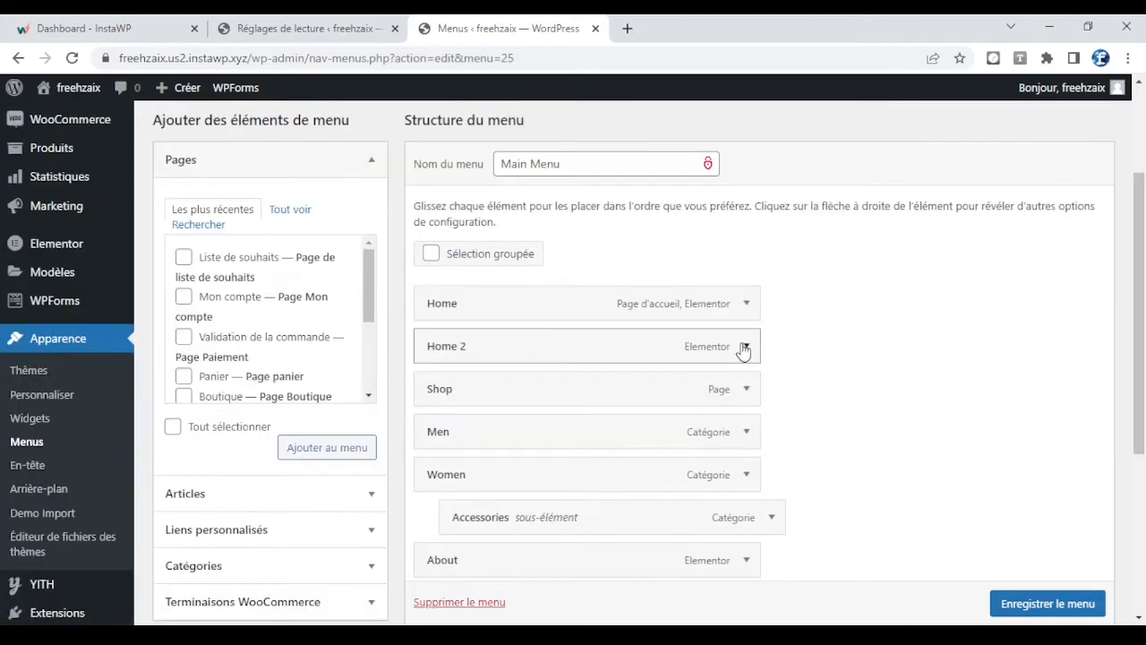
click(745, 345)
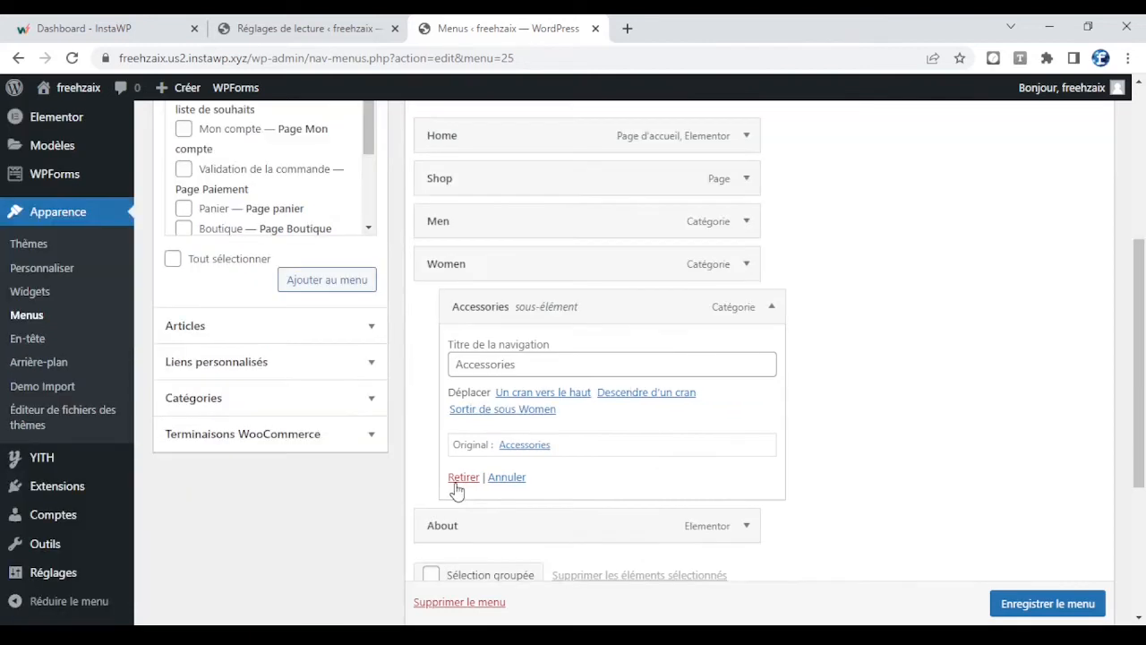
click(462, 484)
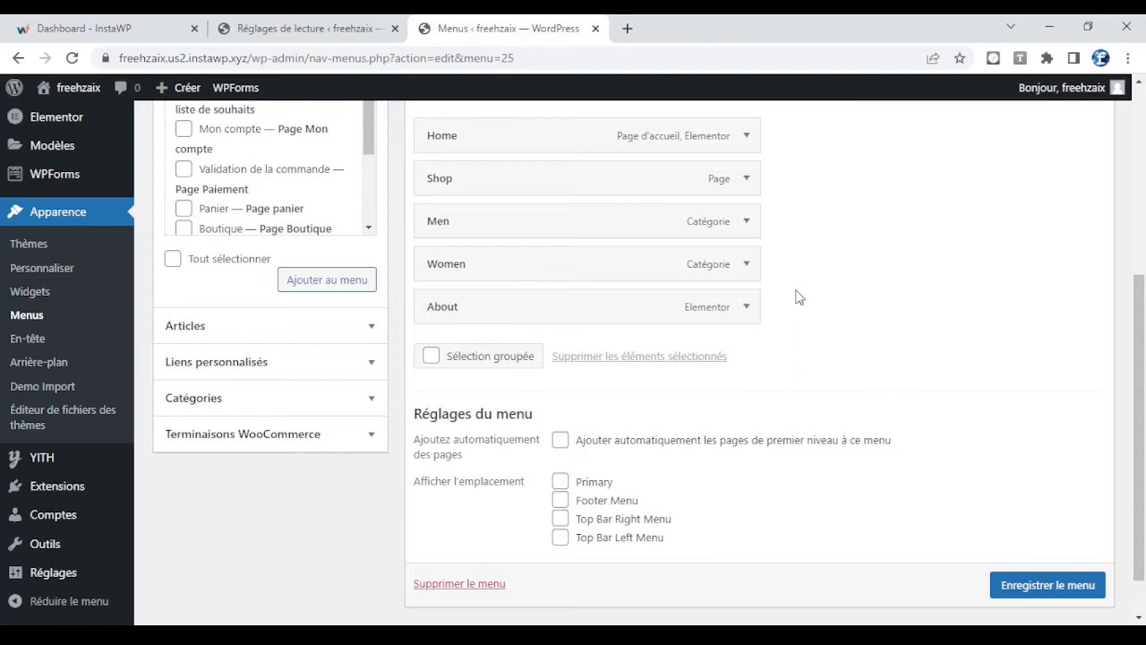
Assign Main Menu to the Primary, Footer Menu, Top Bar Right Menu and Top Bar Left Menu locations, save it and view the site
scroll(800, 296, down, 1)
click(560, 427)
click(560, 446)
click(560, 465)
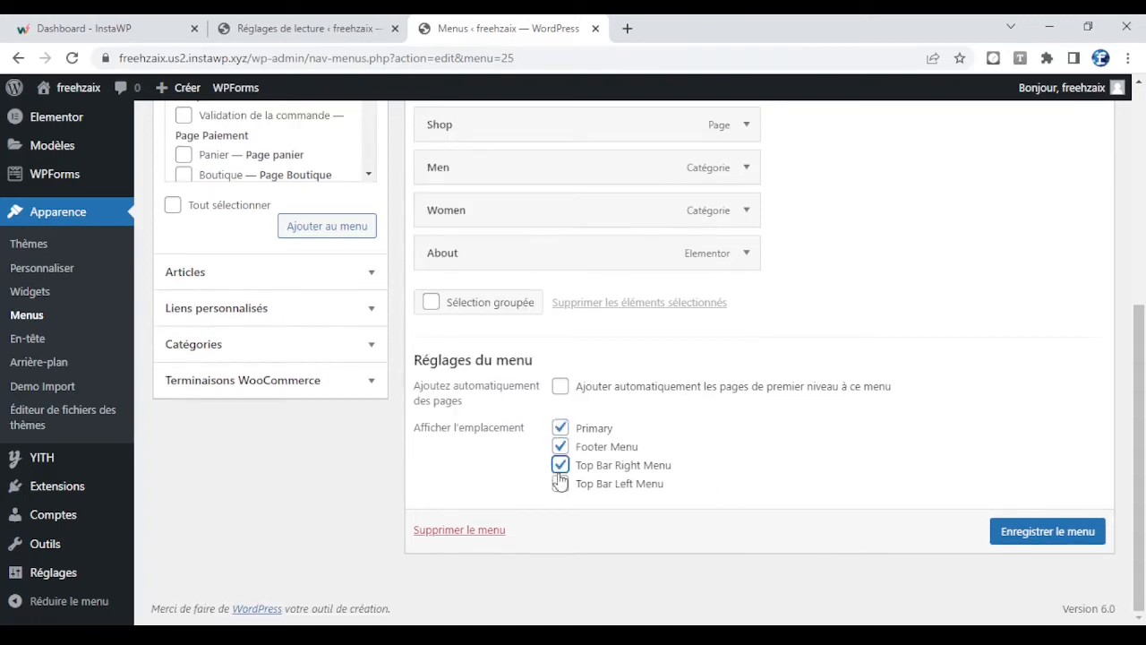
click(560, 483)
click(1052, 532)
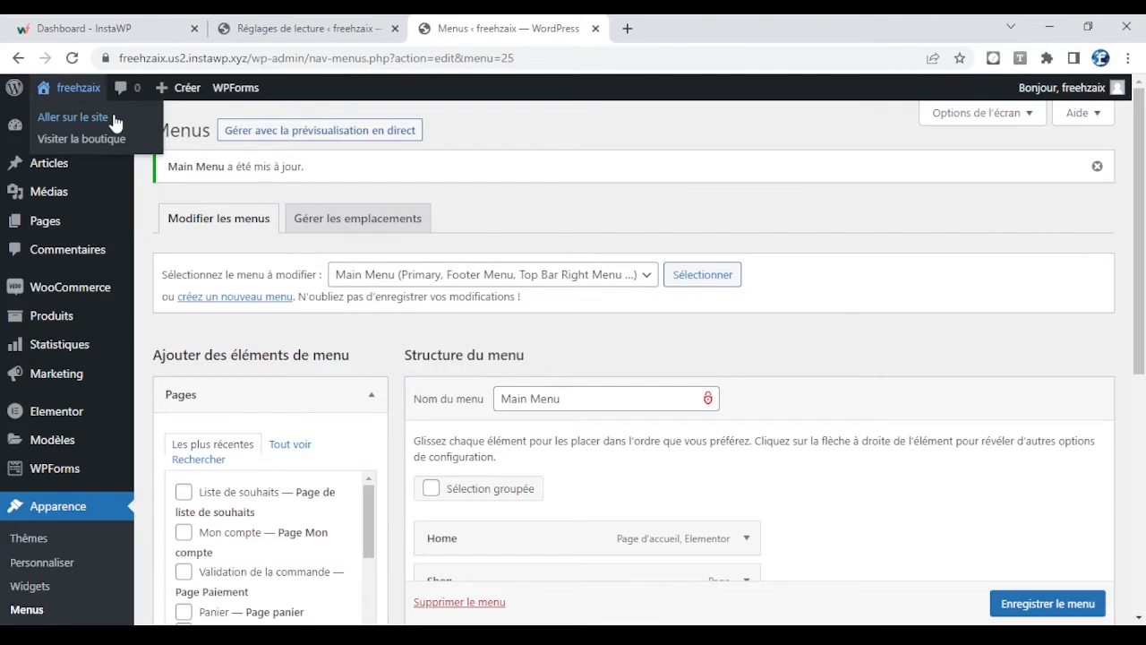
click(114, 119)
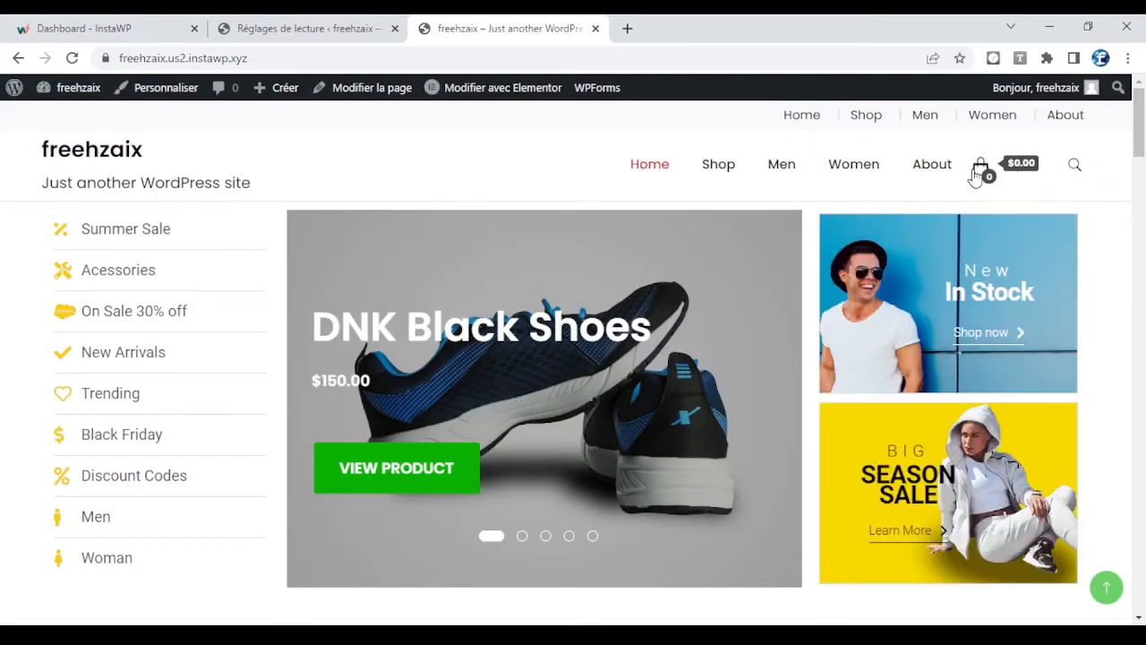
Look through the public homepage from the banner past New Arrivals down to the Top Rated products
scroll(318, 354, down, 2)
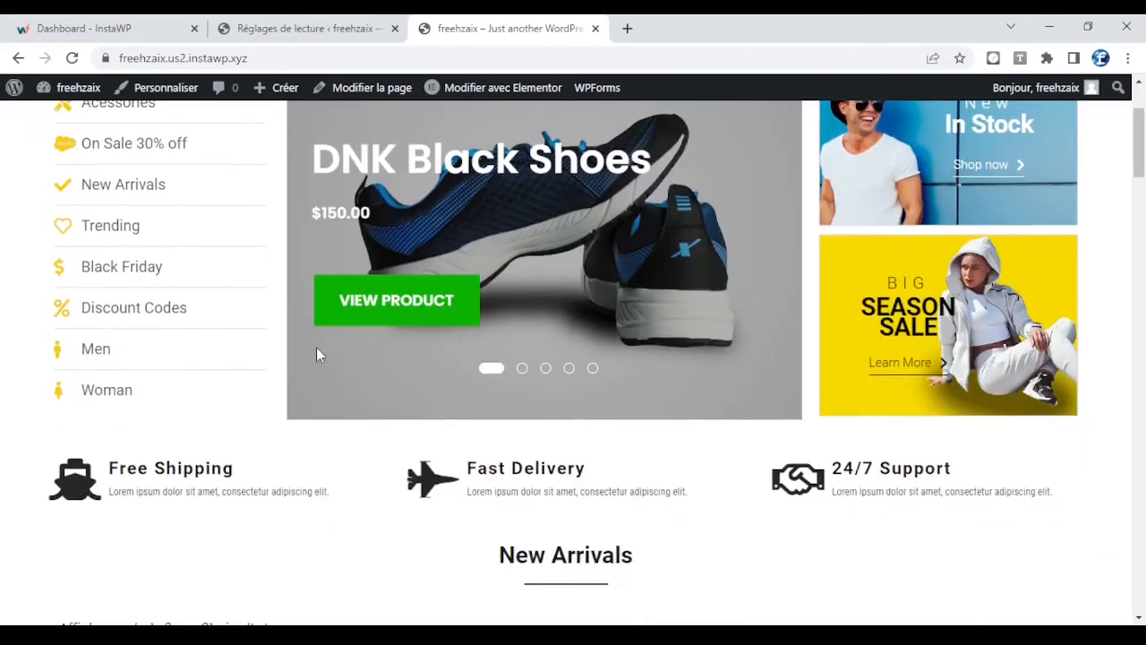
scroll(976, 461, down, 5)
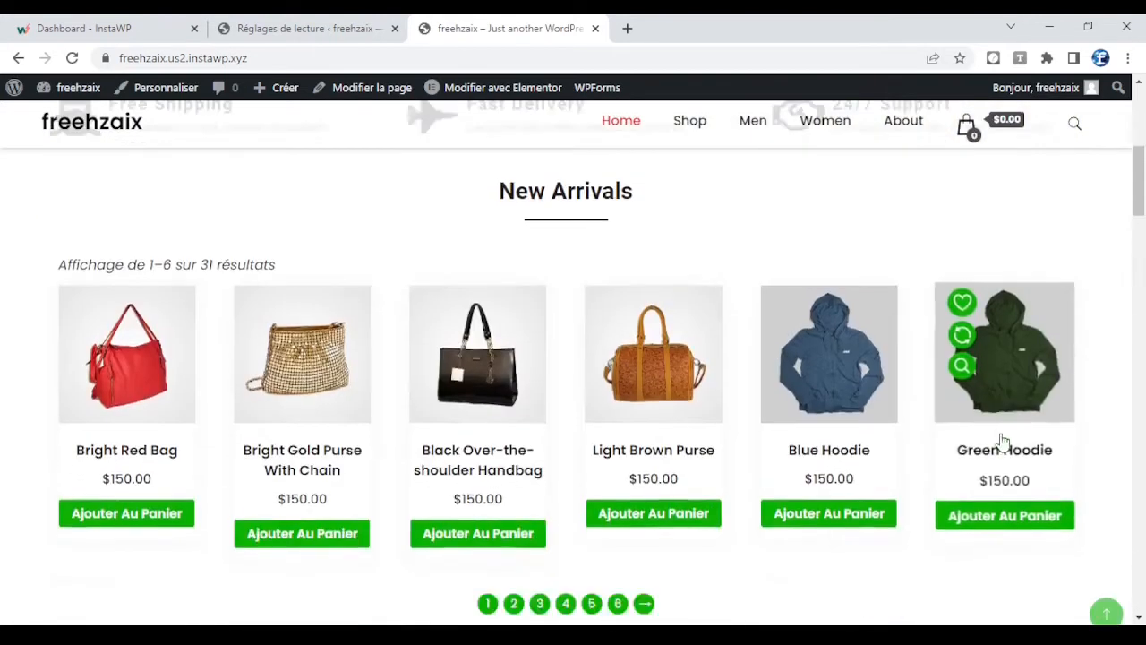
scroll(1030, 349, down, 6)
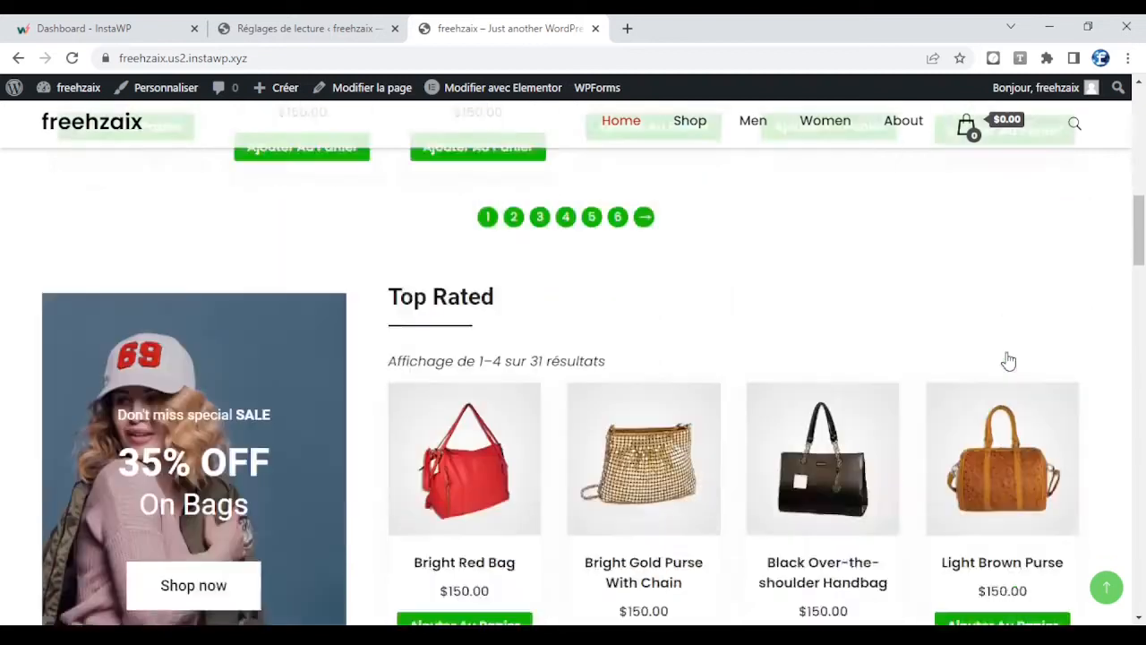
scroll(912, 331, up, 2)
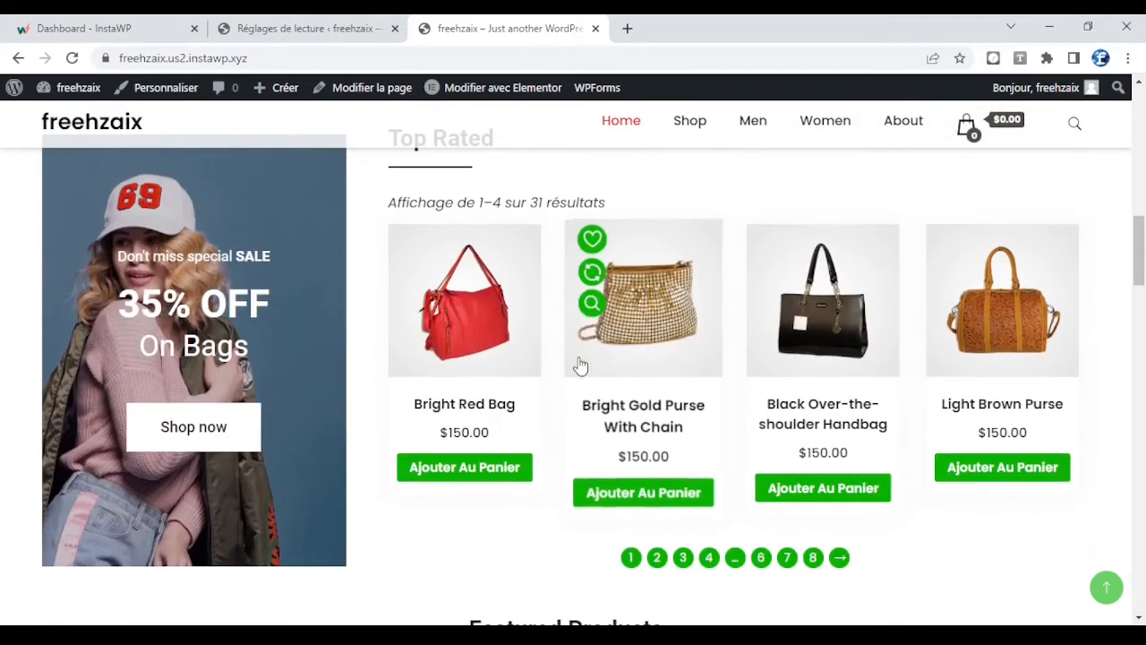
Open the Bright Red Bag product page and look through its details, description and similar products
click(475, 325)
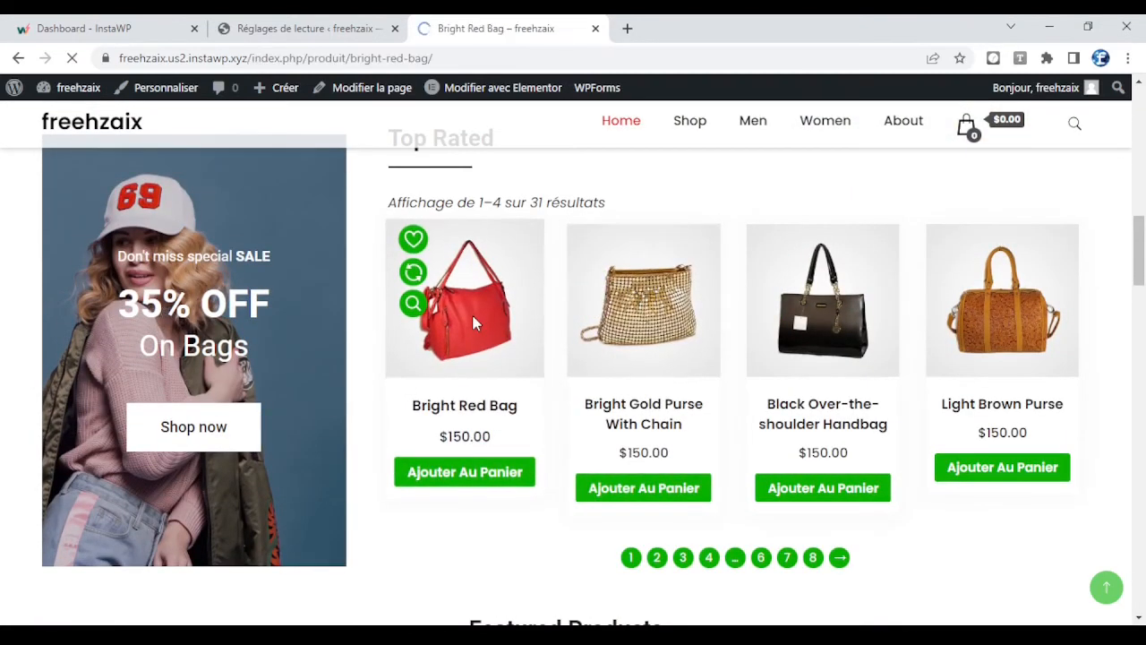
scroll(893, 292, down, 2)
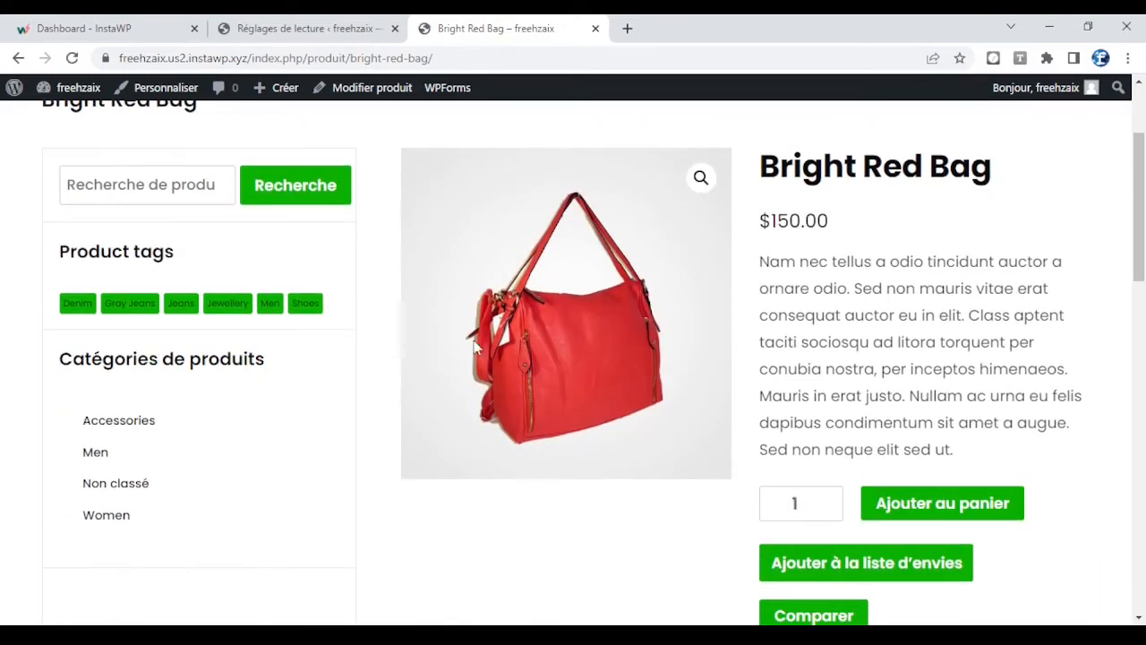
scroll(977, 417, down, 8)
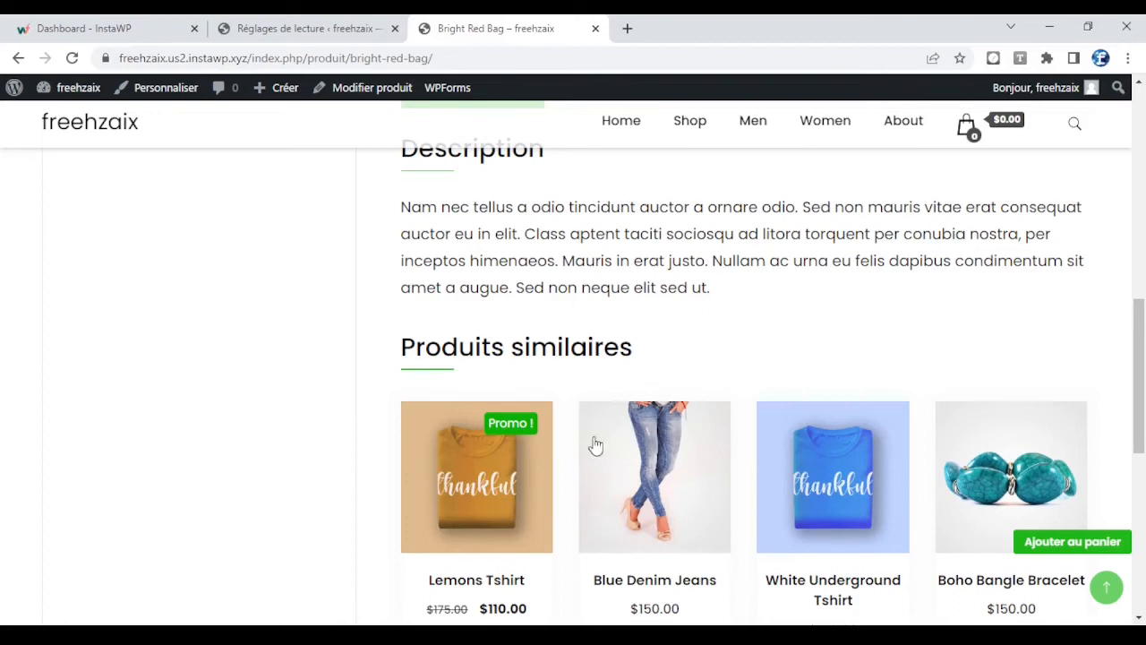
scroll(893, 348, down, 3)
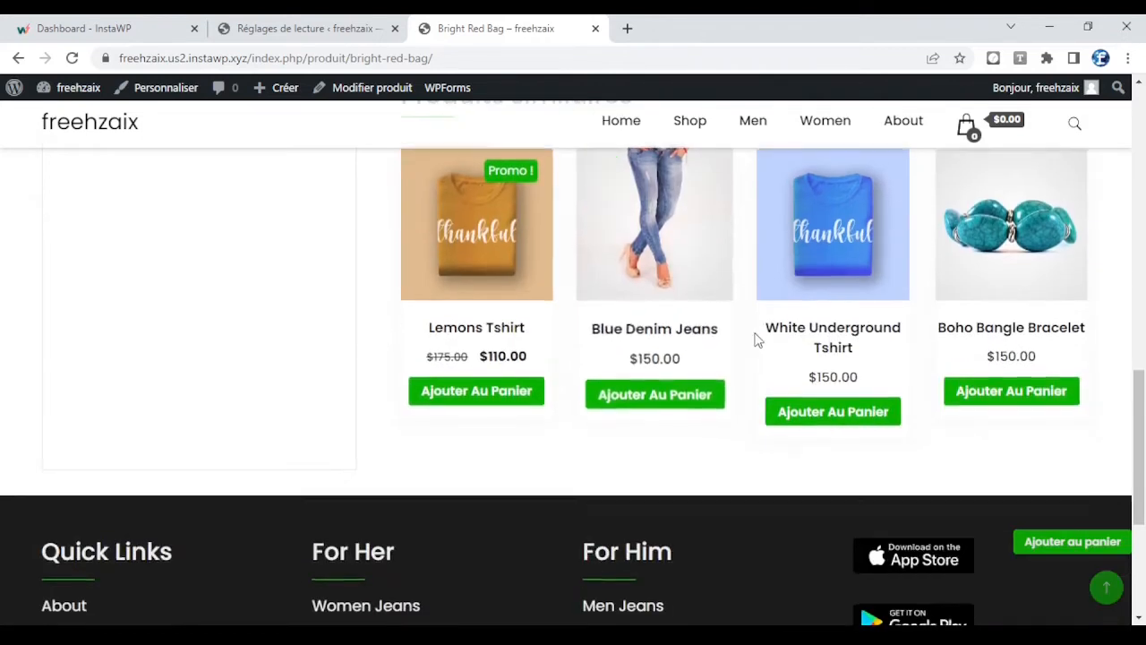
scroll(896, 356, down, 4)
scroll(981, 376, up, 5)
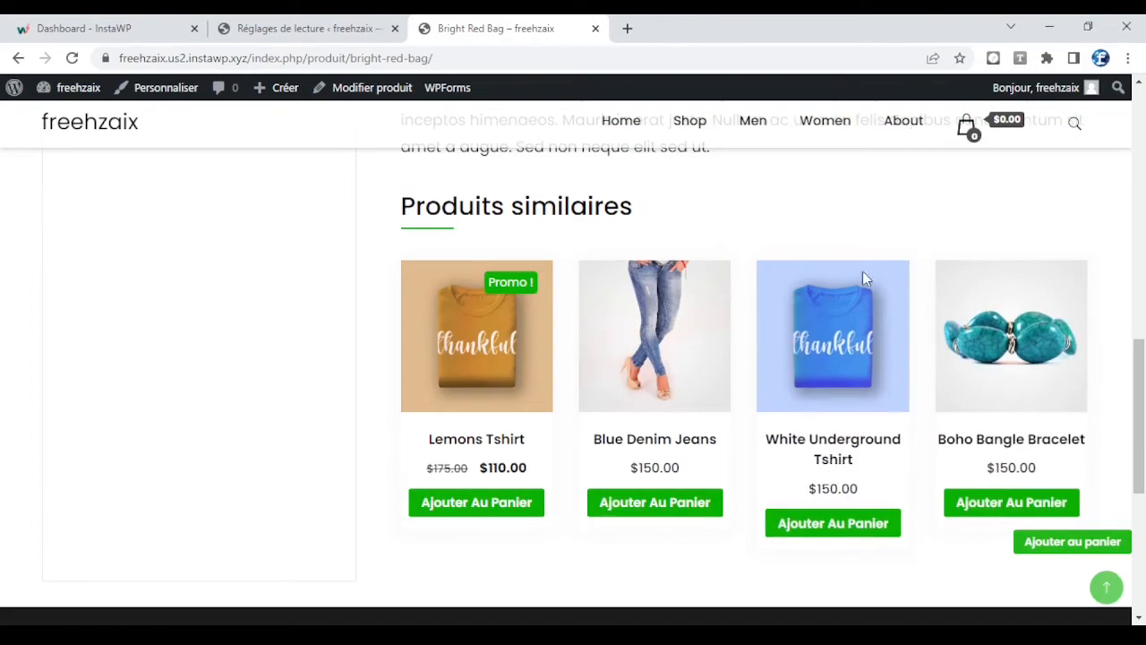
scroll(627, 345, up, 5)
scroll(663, 337, up, 5)
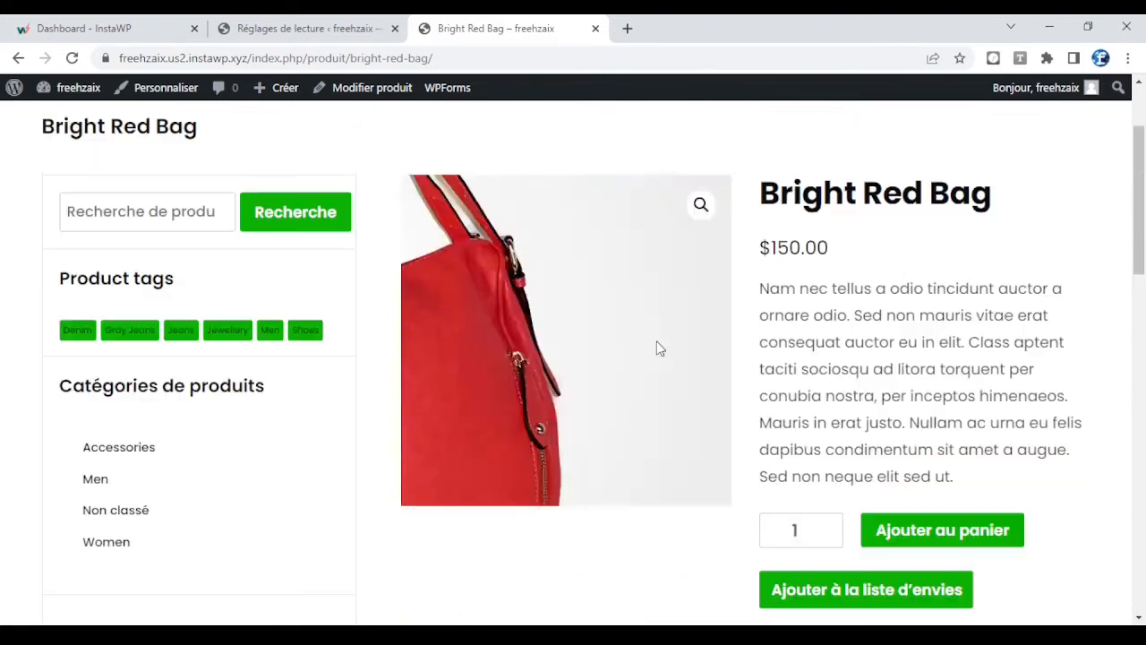
scroll(887, 340, down, 3)
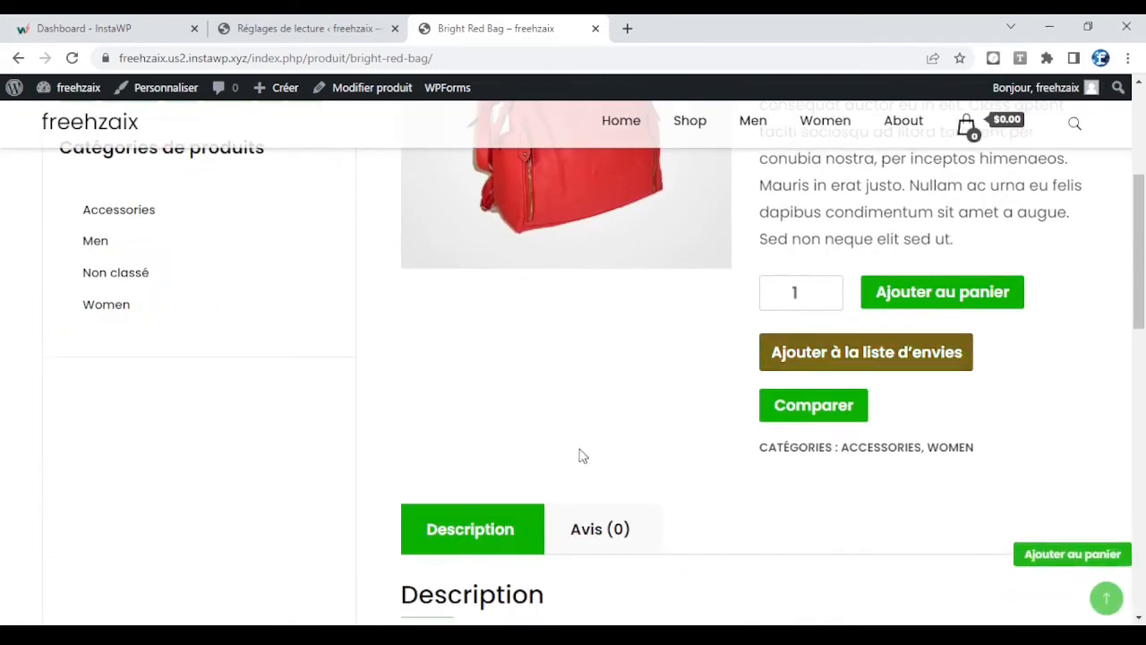
scroll(627, 439, down, 4)
scroll(647, 445, down, 3)
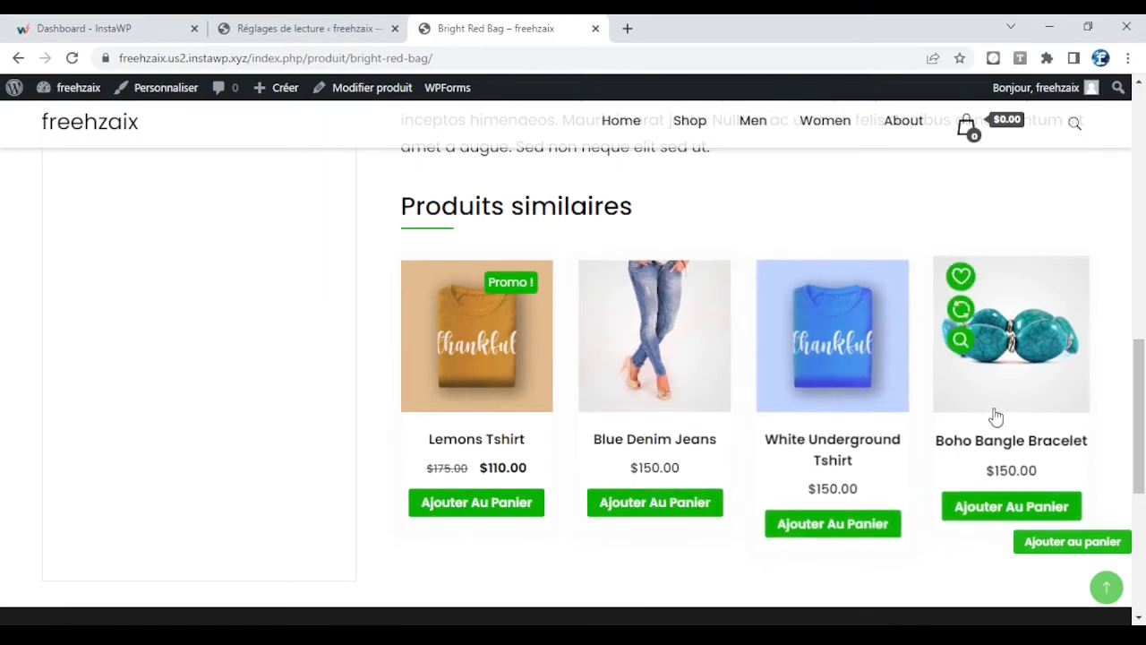
scroll(866, 413, up, 2)
scroll(866, 414, up, 10)
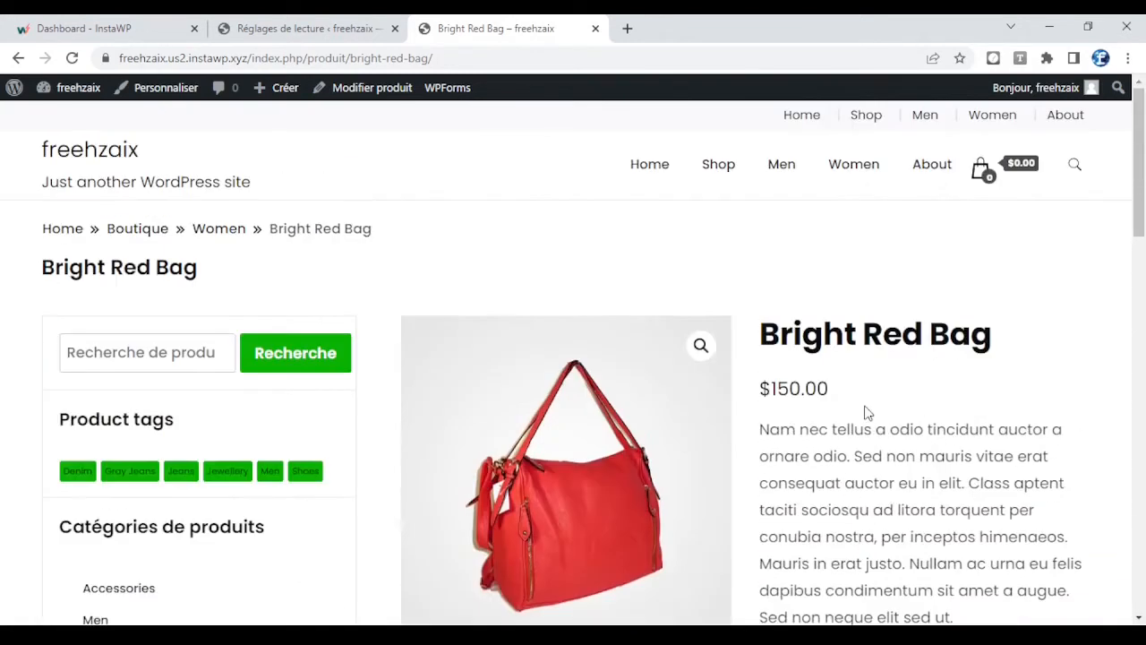
Return to the site's admin dashboard, close the leftover reading settings page, and open the WooCommerce settings
mouse_move(74, 96)
click(49, 117)
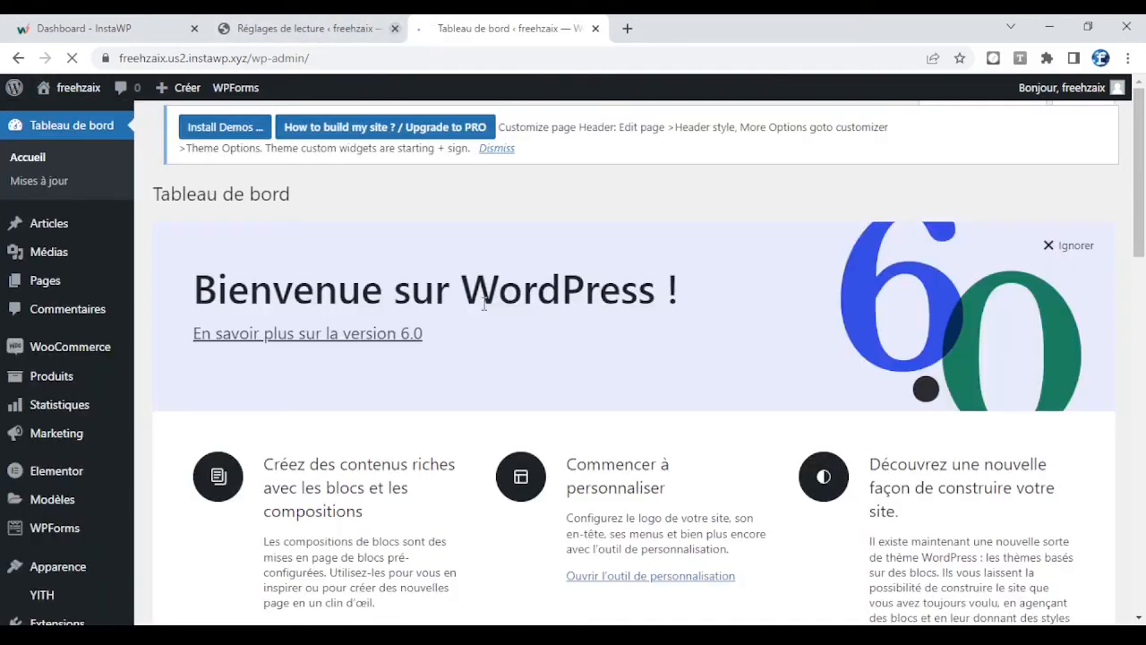
click(394, 29)
mouse_move(55, 358)
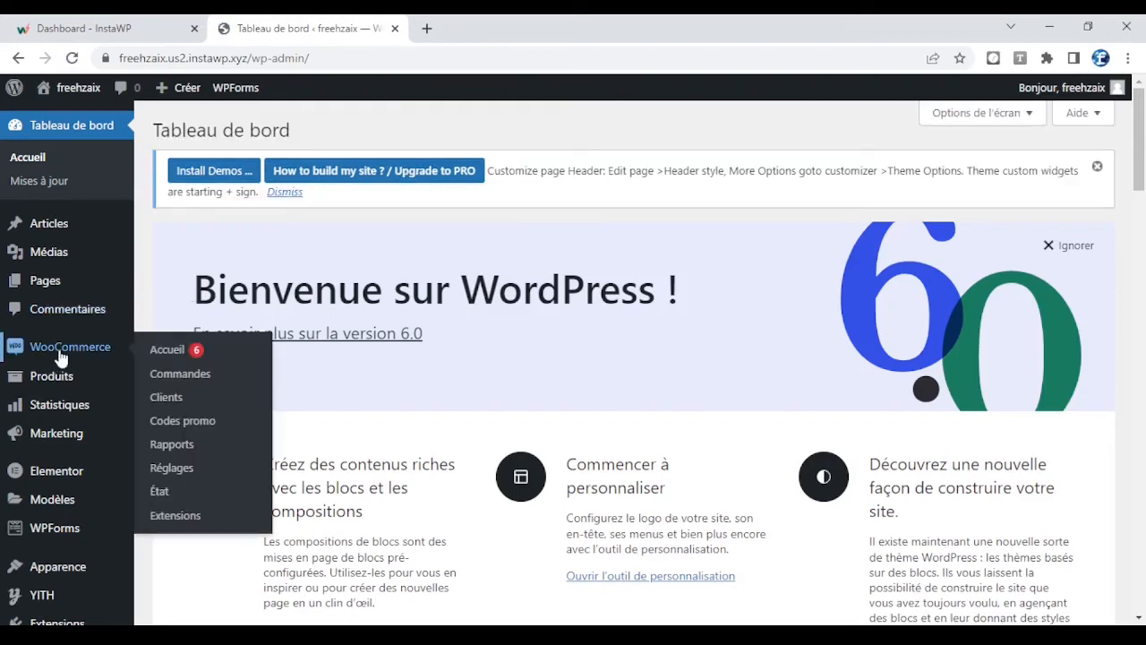
click(170, 468)
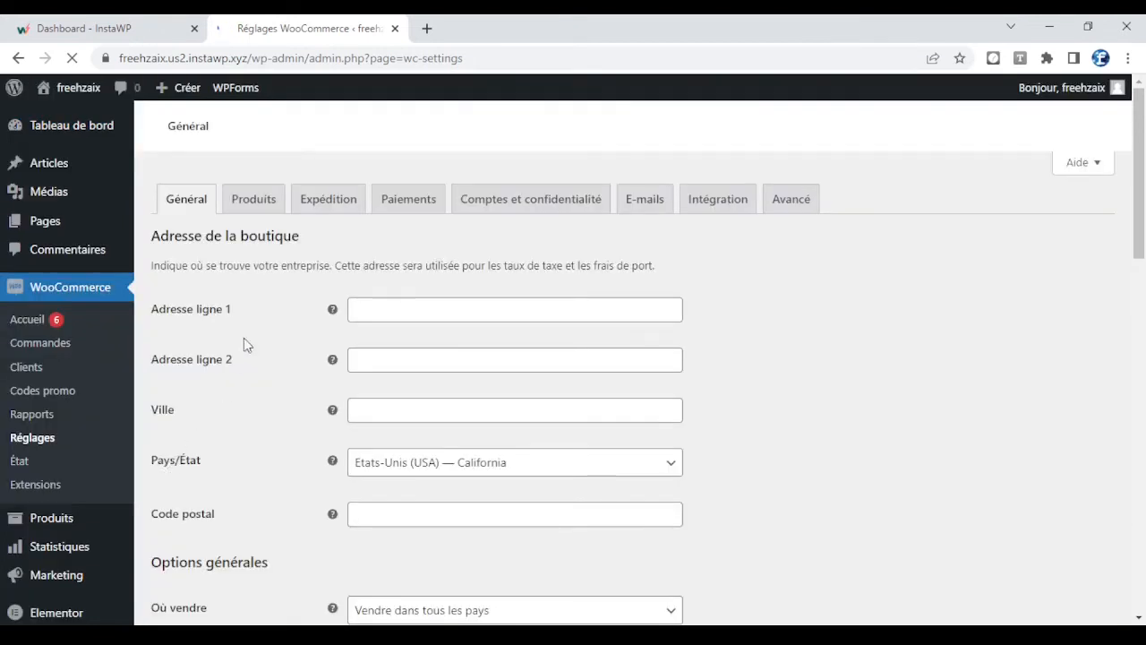
Set the store address country to Côte-d'Ivoire in the general WooCommerce settings
scroll(249, 327, down, 3)
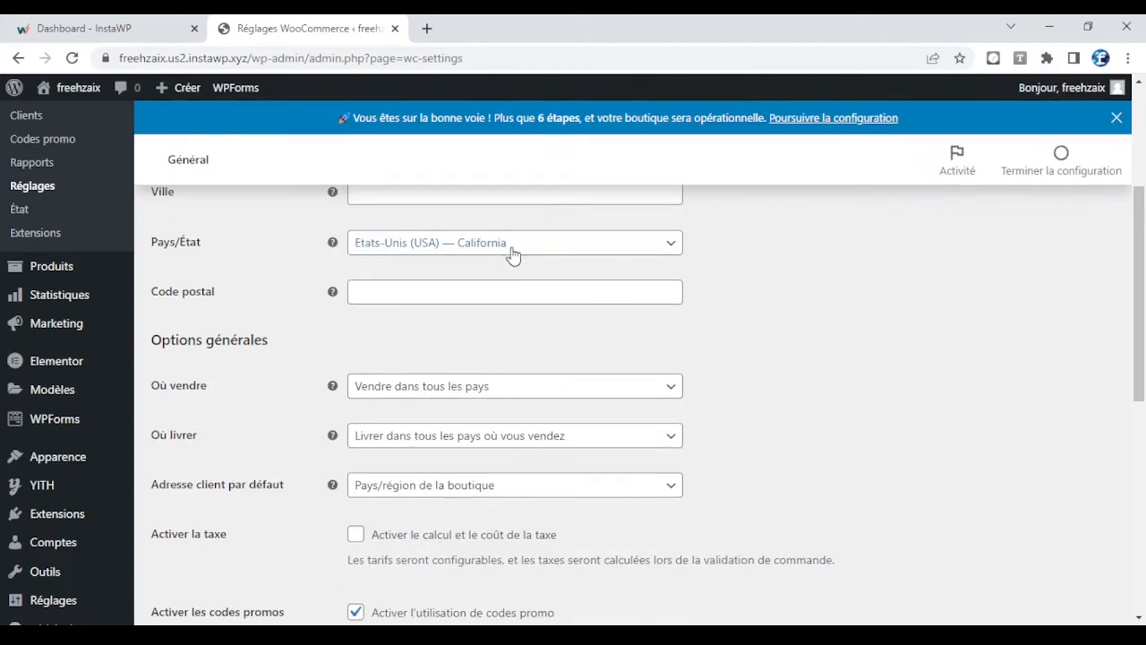
click(508, 255)
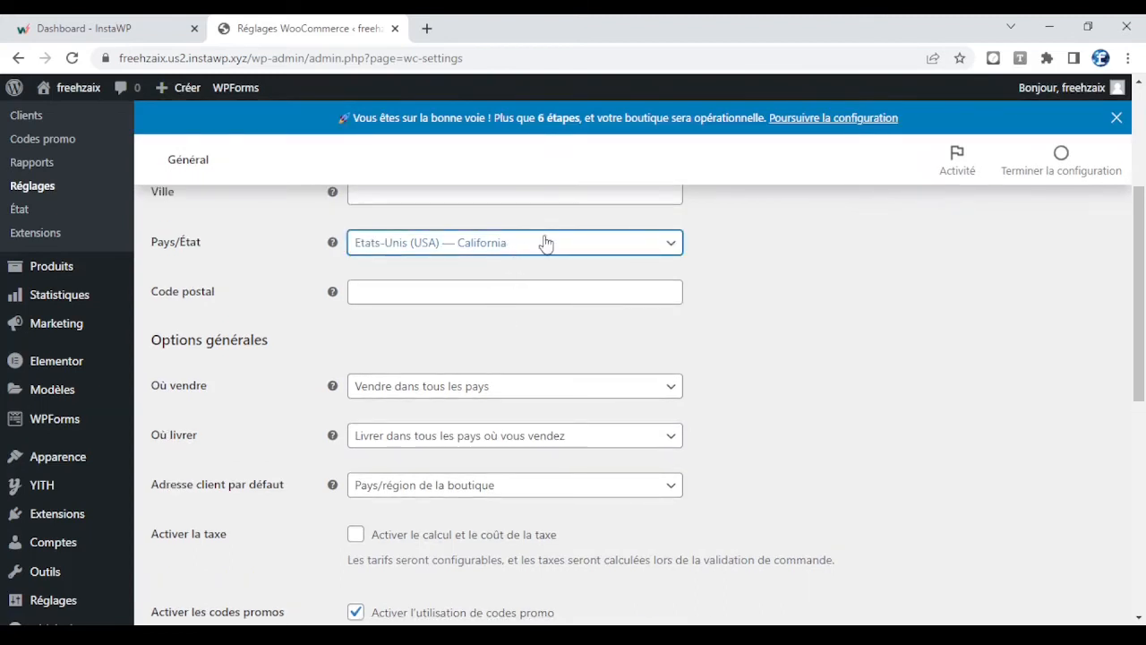
click(564, 252)
scroll(564, 254, down, 2)
scroll(455, 226, up, 2)
click(404, 99)
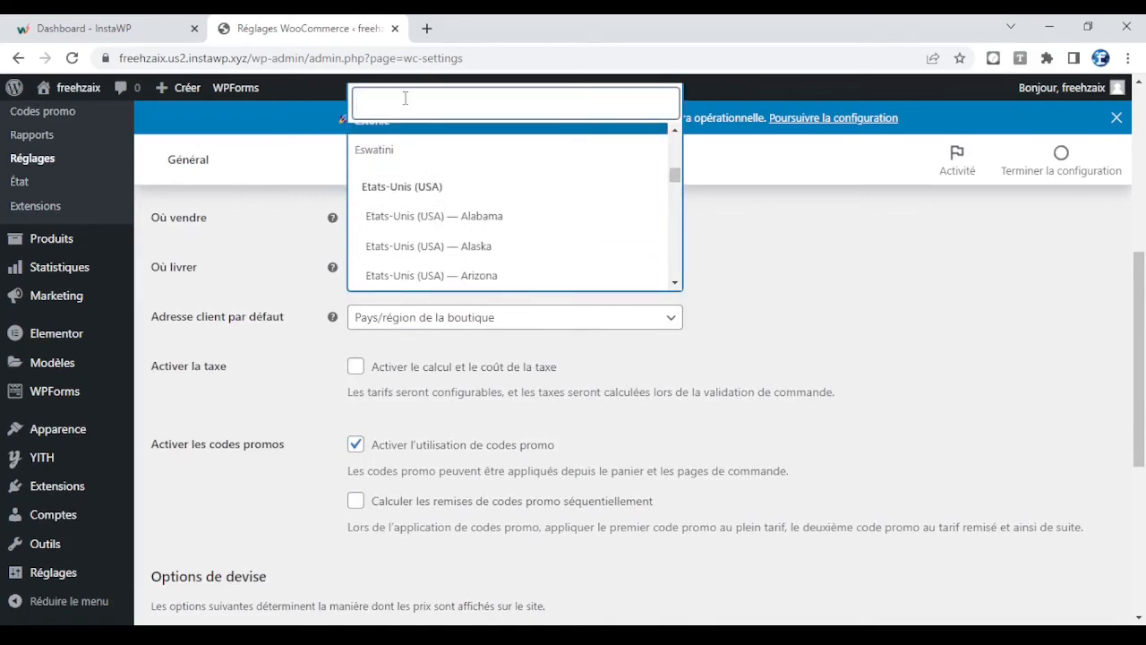
text(côte)
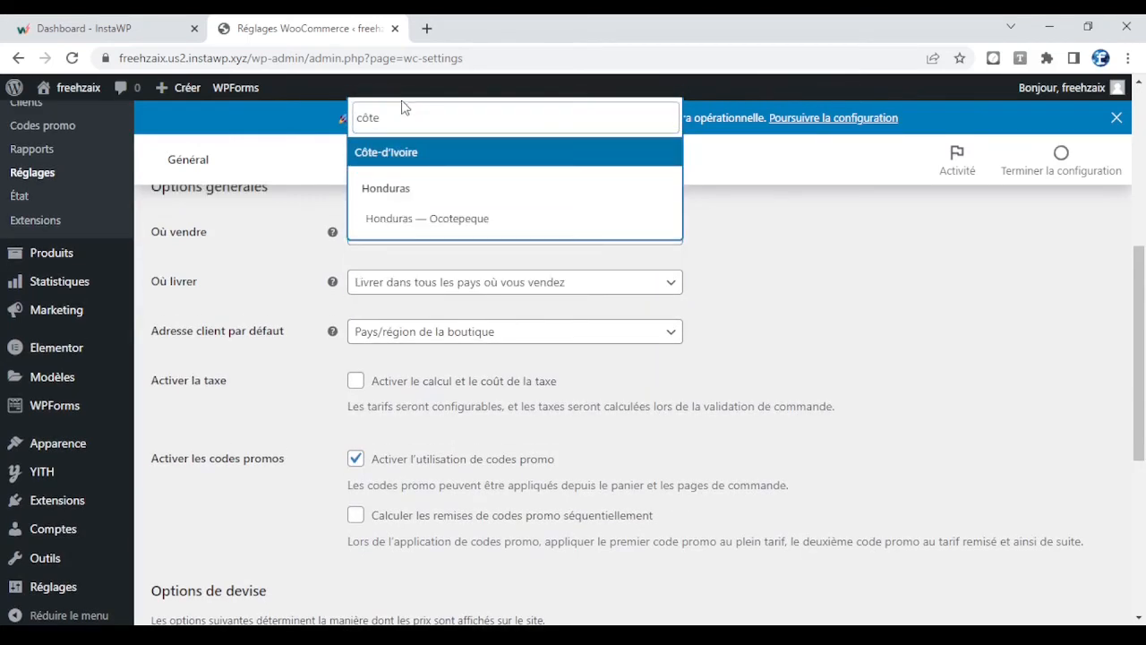
click(408, 158)
Set the store currency to Franc CFA ouest-africain (CFA) in the currency options
scroll(773, 343, down, 2)
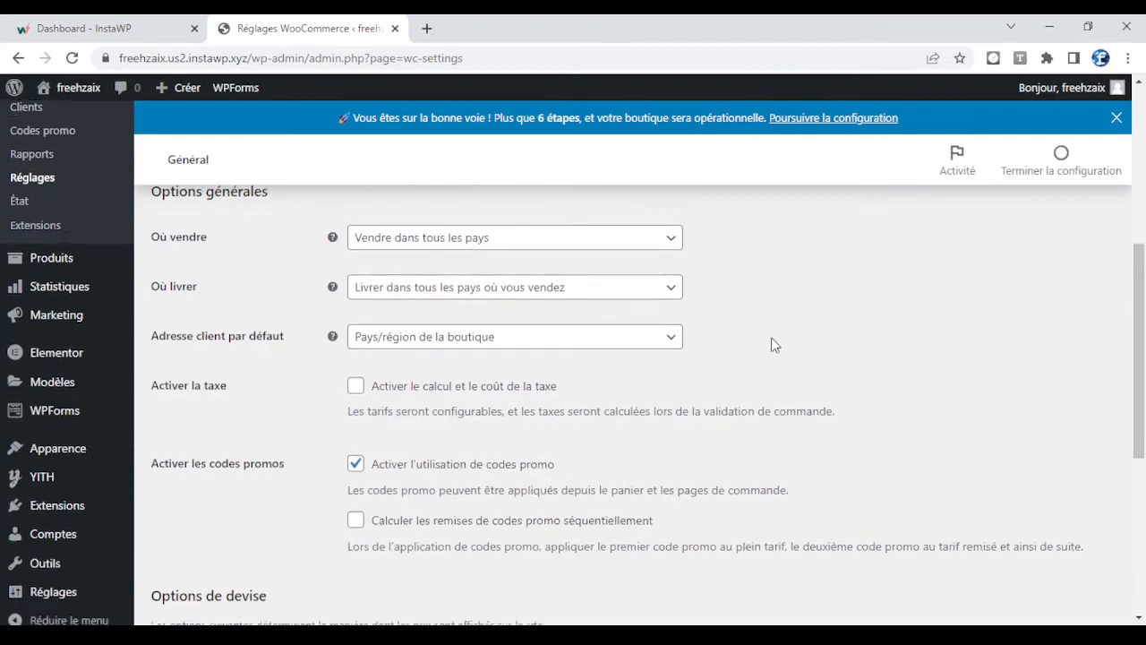
scroll(773, 343, up, 3)
scroll(774, 344, down, 4)
scroll(773, 343, down, 2)
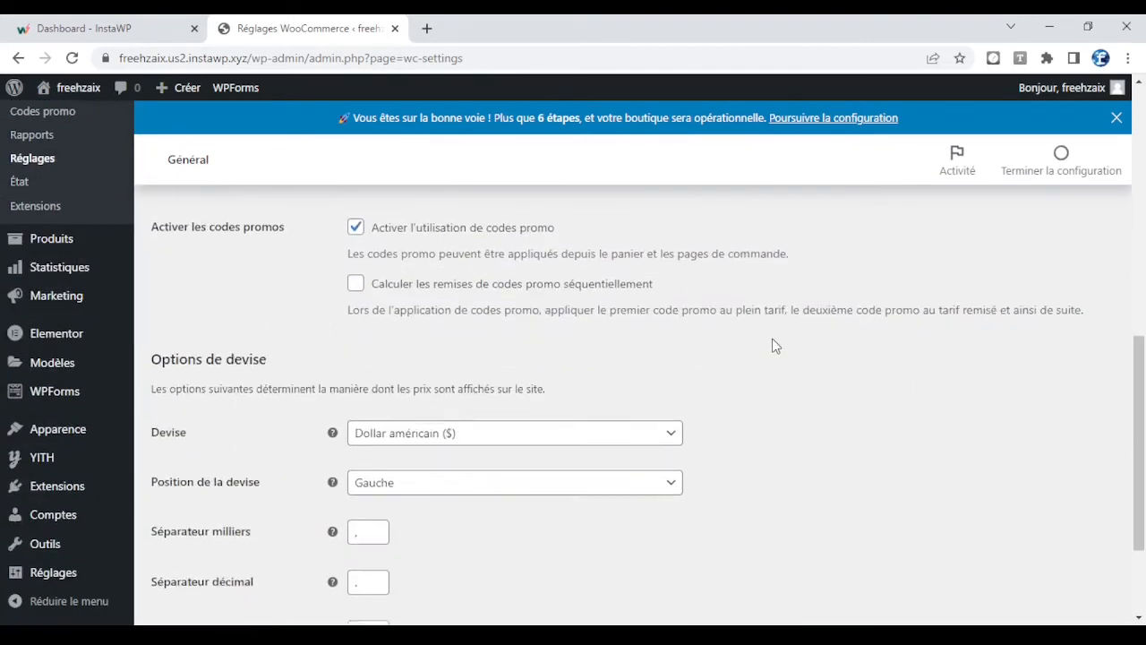
click(415, 280)
click(419, 302)
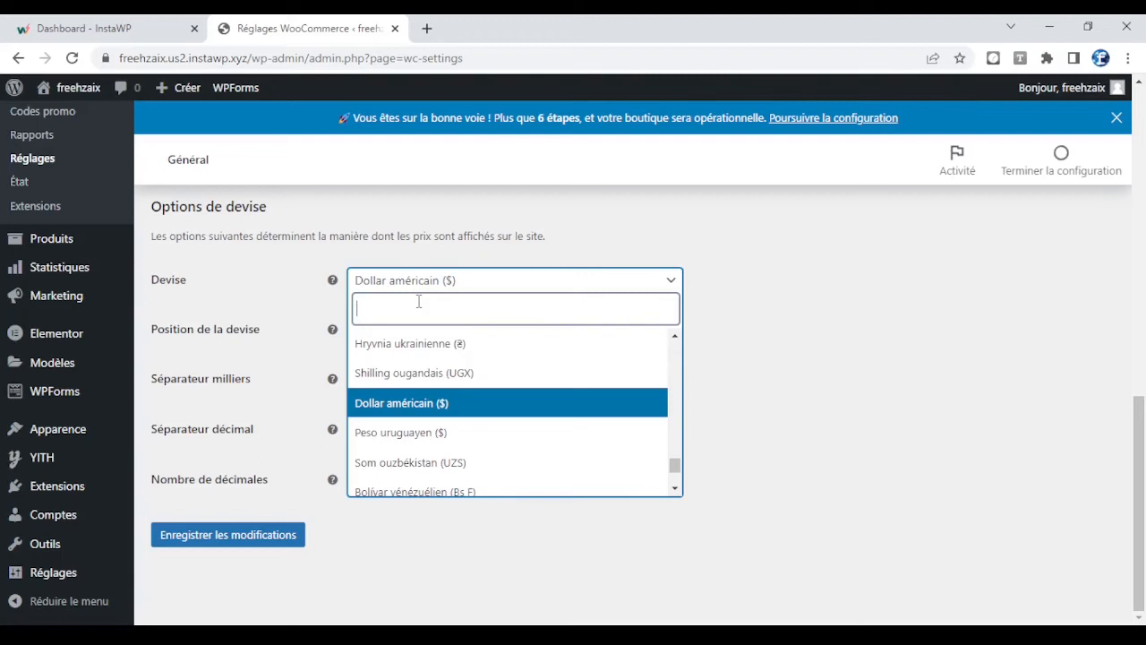
text(frac)
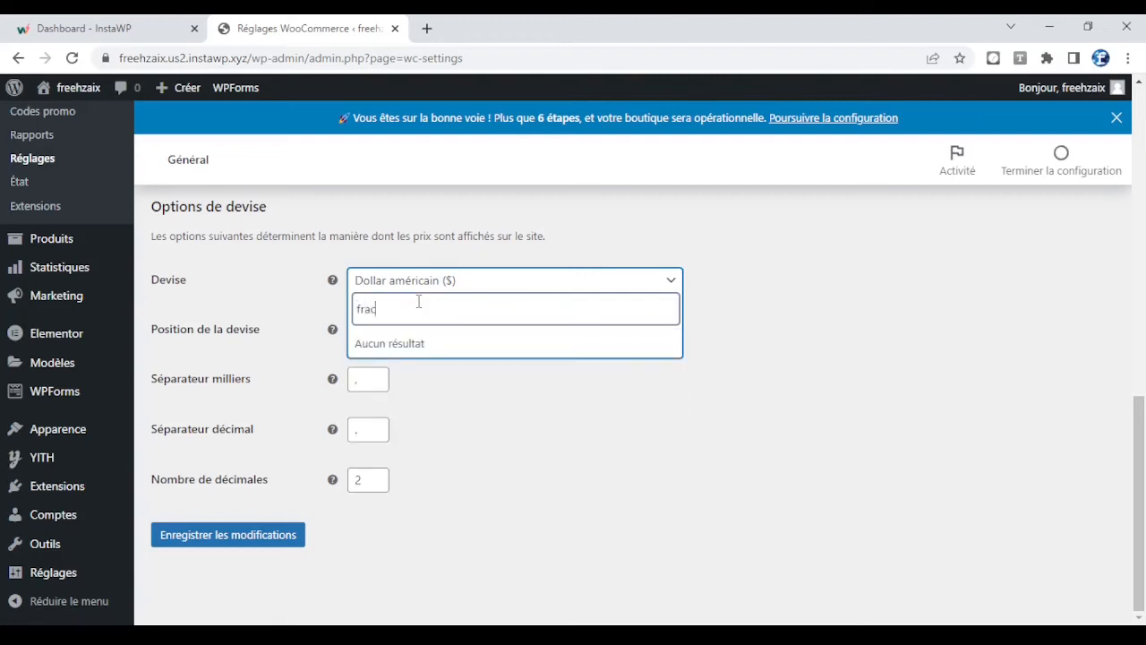
key(BackSpace)
text(n)
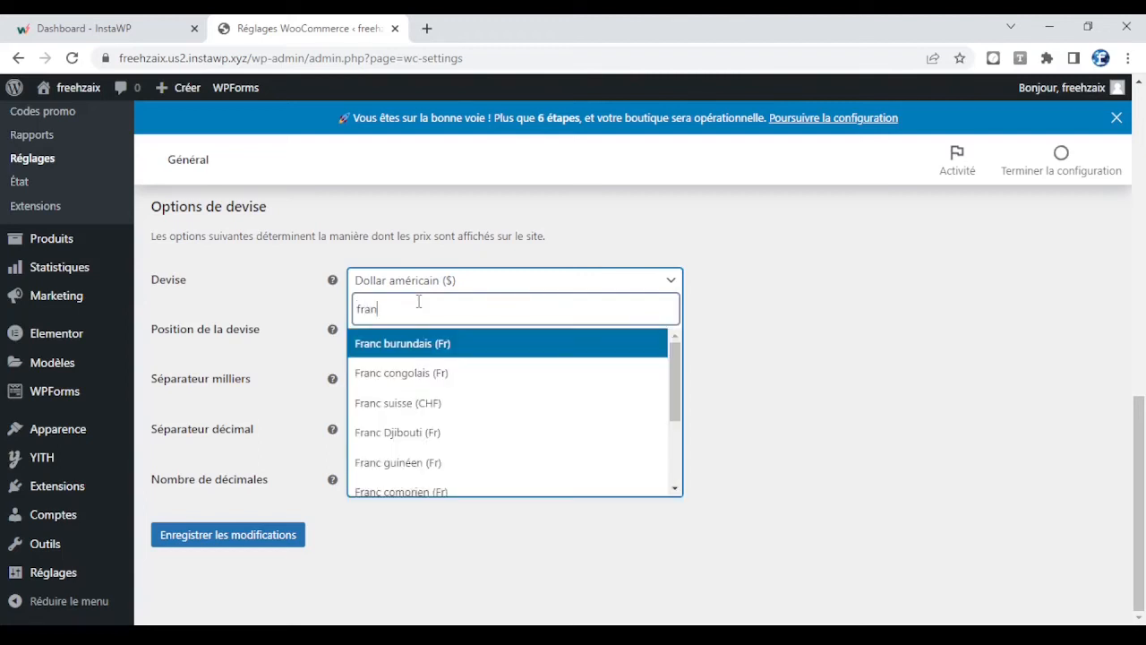
scroll(452, 384, down, 2)
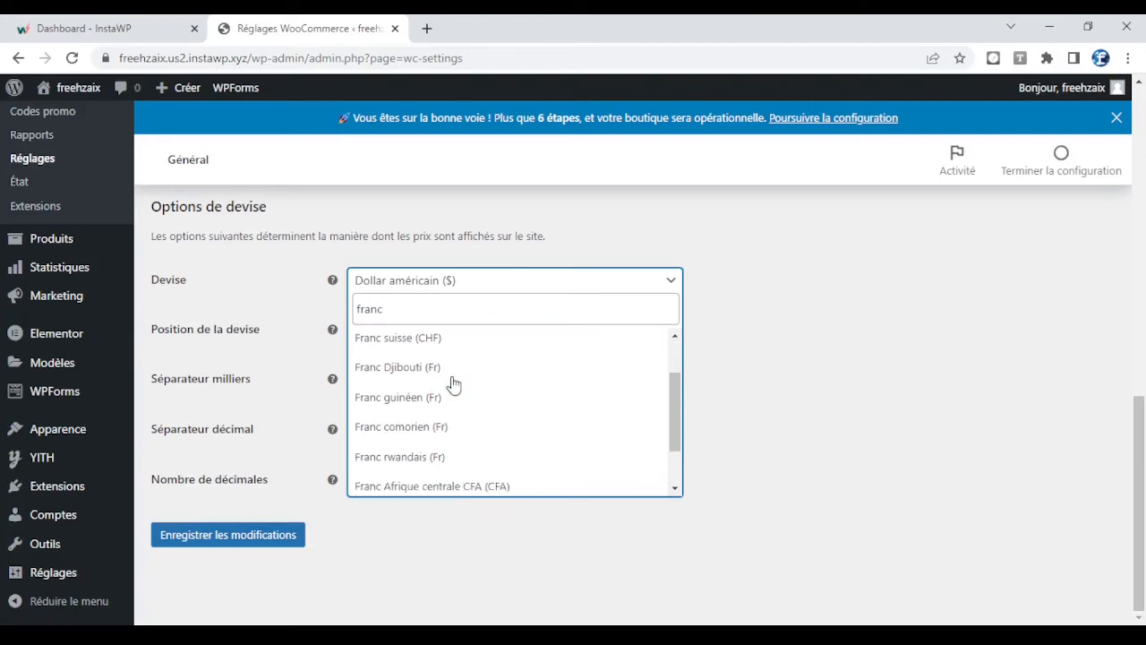
scroll(454, 385, down, 1)
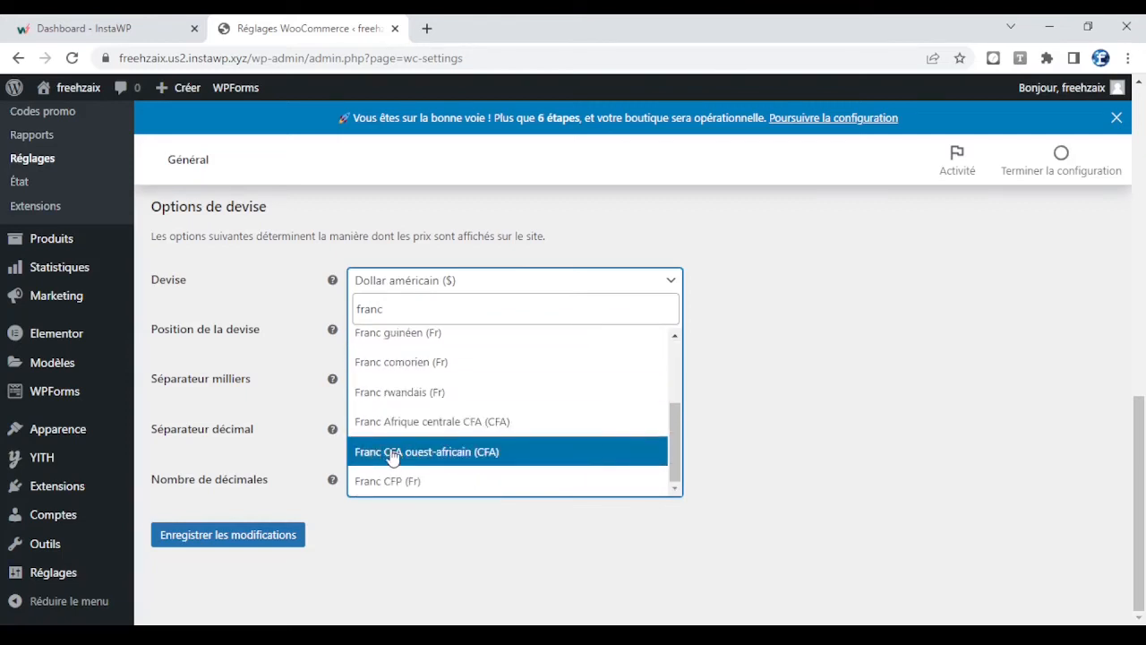
click(464, 457)
Set the currency position to Droite avec espace and the number of decimals to 0
click(419, 338)
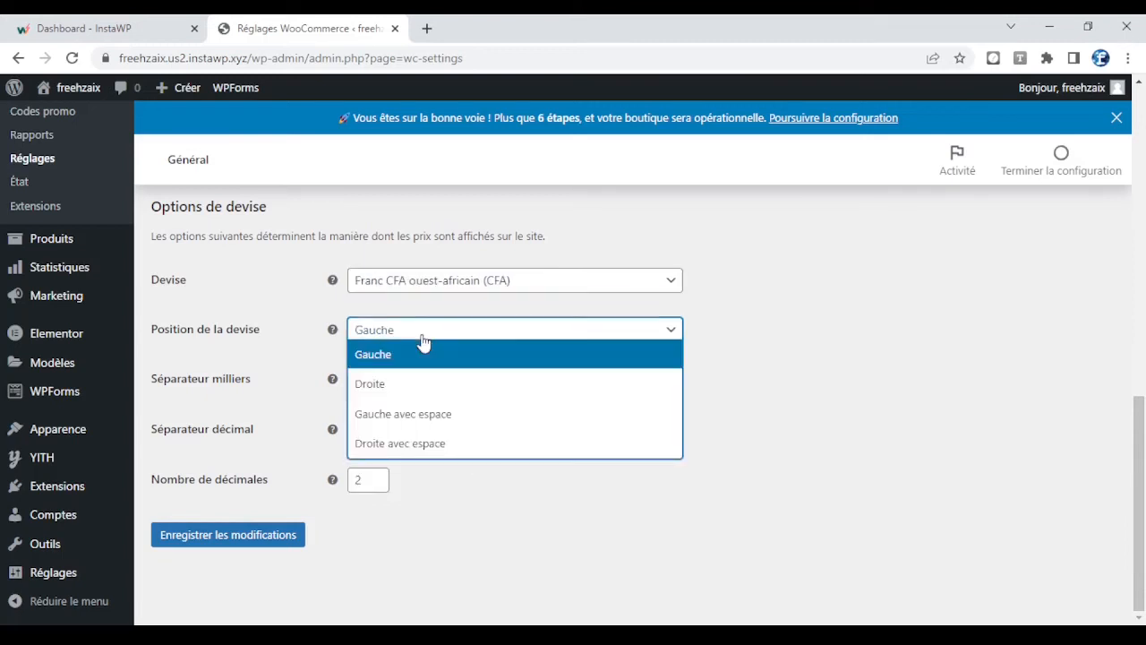
click(479, 449)
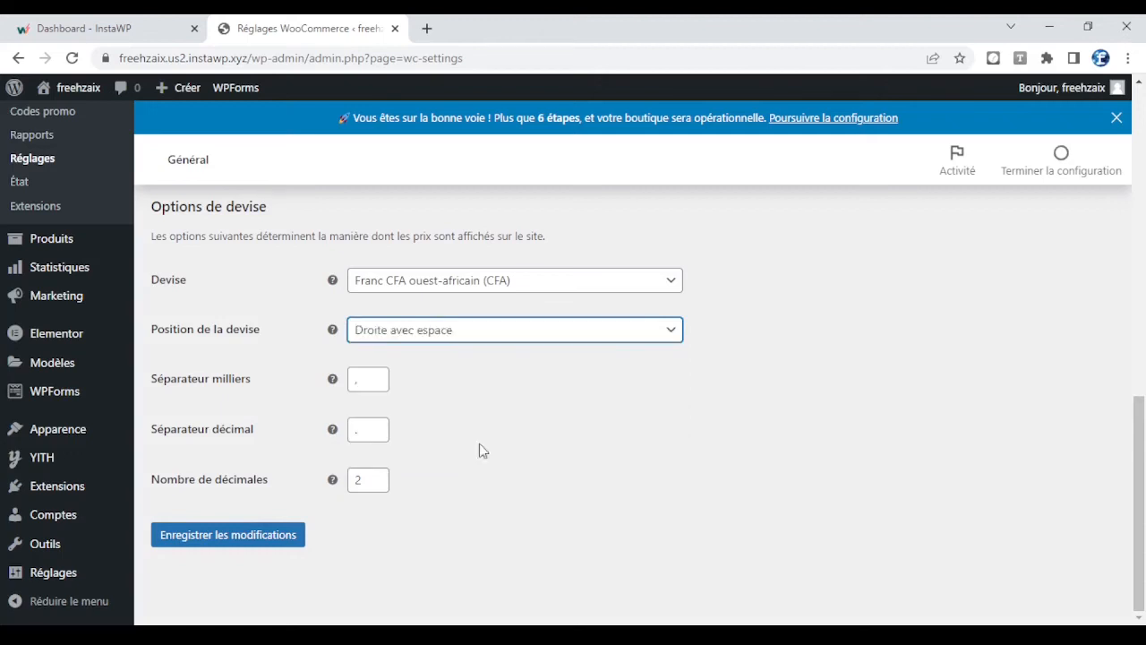
click(375, 485)
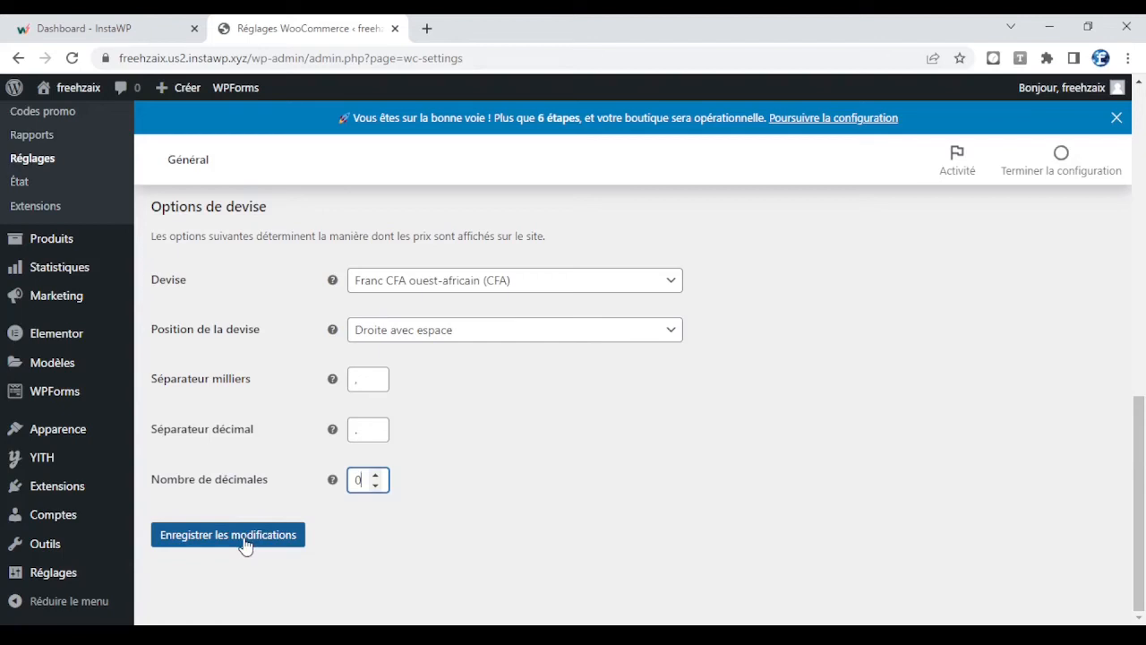
Clear the thousands separator in the currency options and save the WooCommerce settings
click(355, 380)
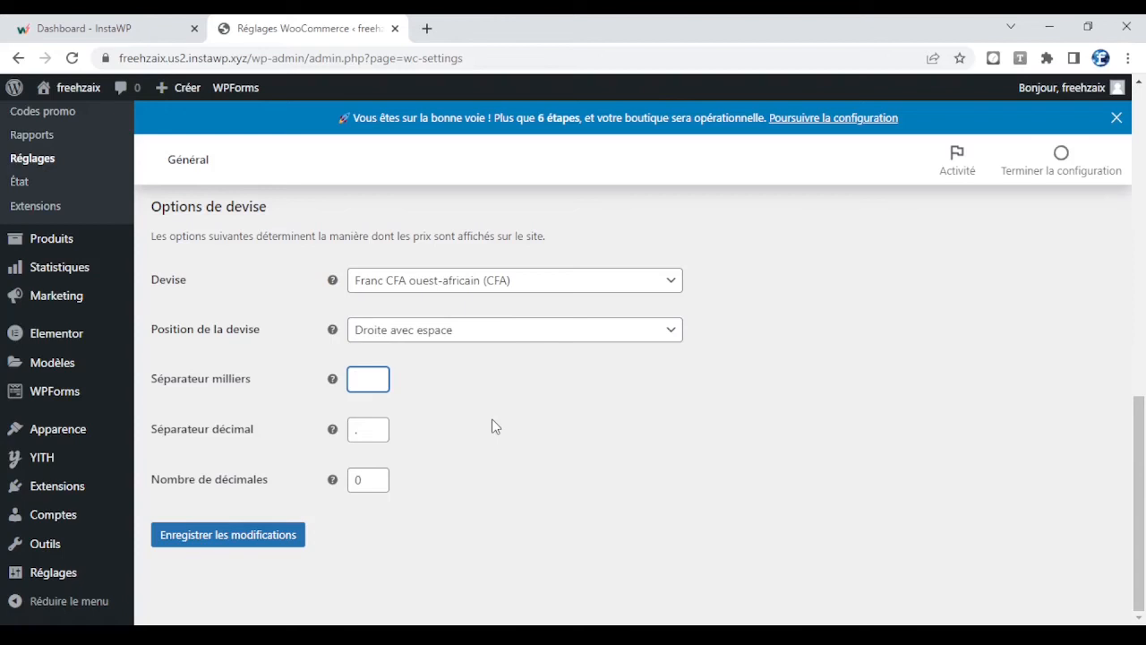
click(360, 433)
click(524, 429)
click(239, 537)
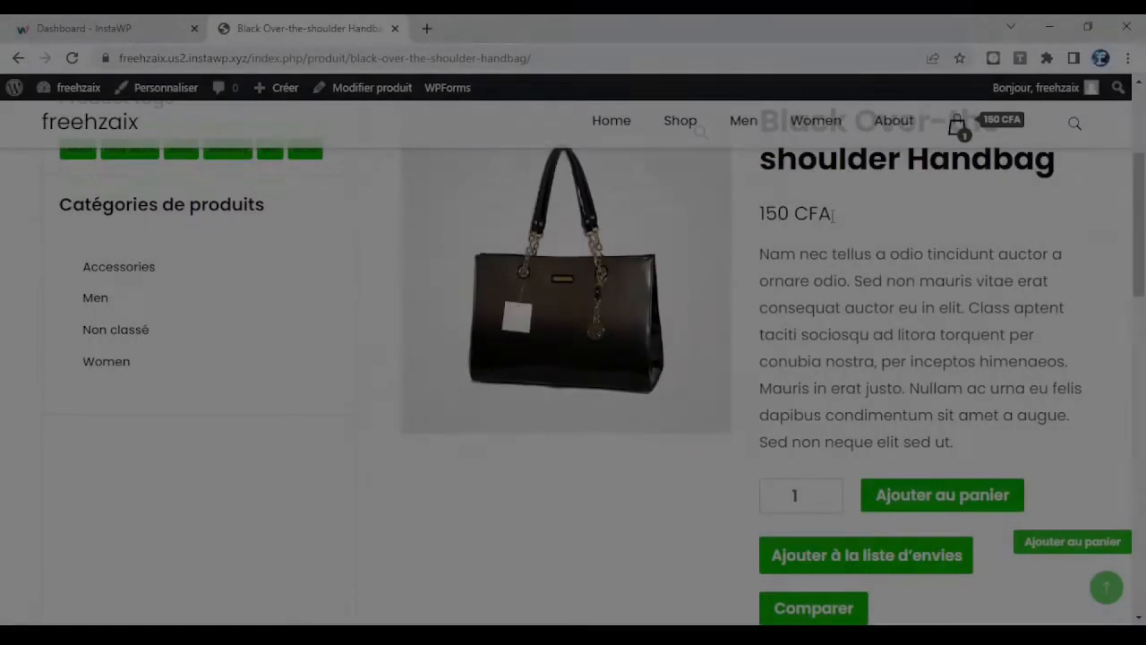
Check the price display on the Black Over-the-shoulder Handbag page and its related products down to the footer
scroll(876, 359, up, 3)
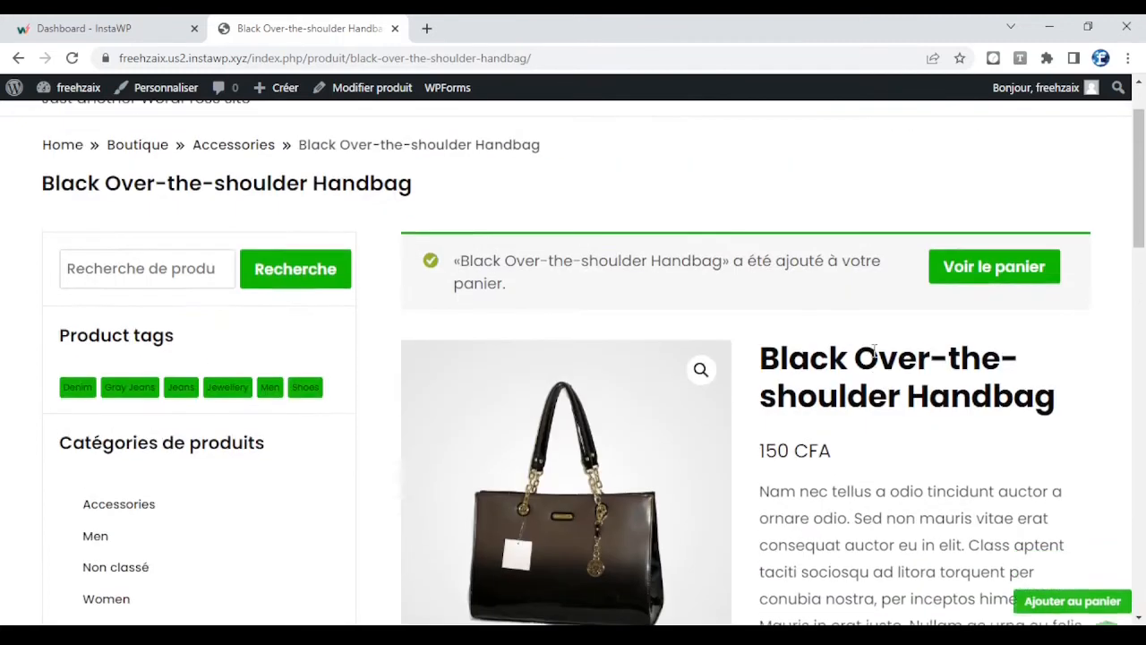
scroll(875, 351, down, 3)
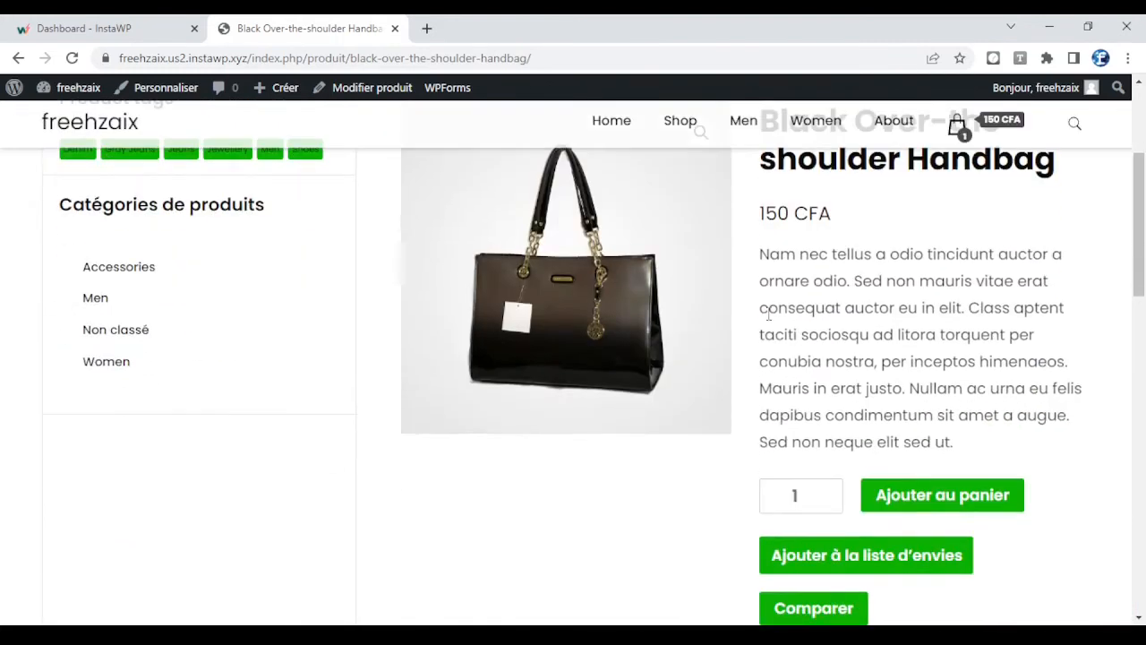
scroll(896, 363, down, 4)
scroll(906, 368, down, 8)
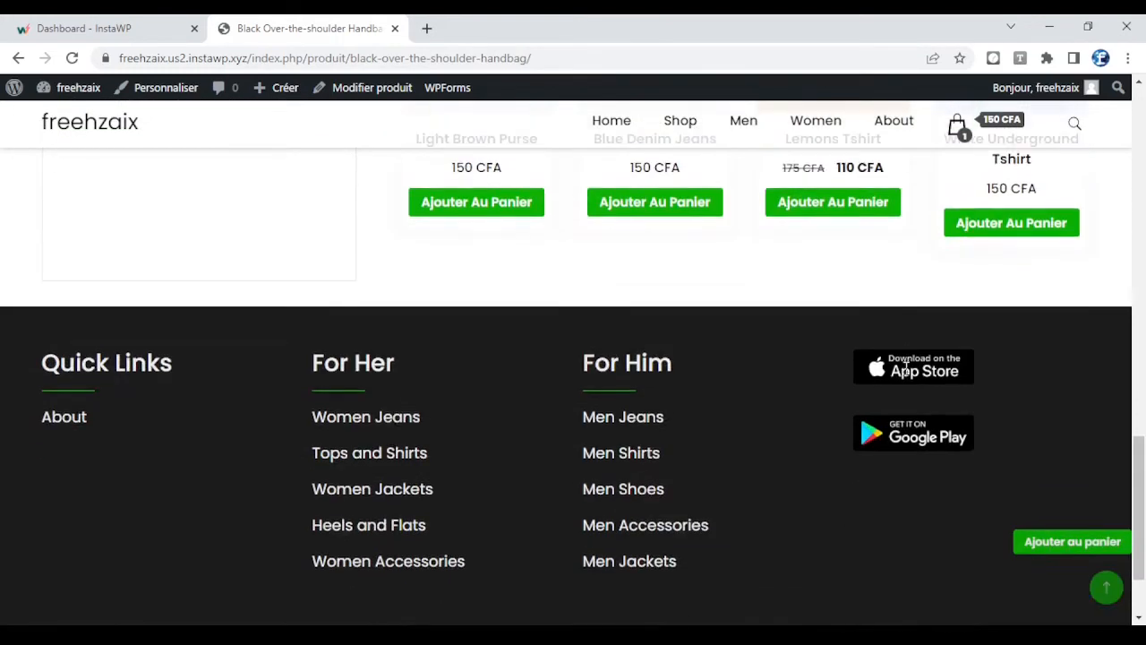
Check the temporary site's time to expire in the InstaWP sites list and return to the store page
scroll(848, 446, down, 2)
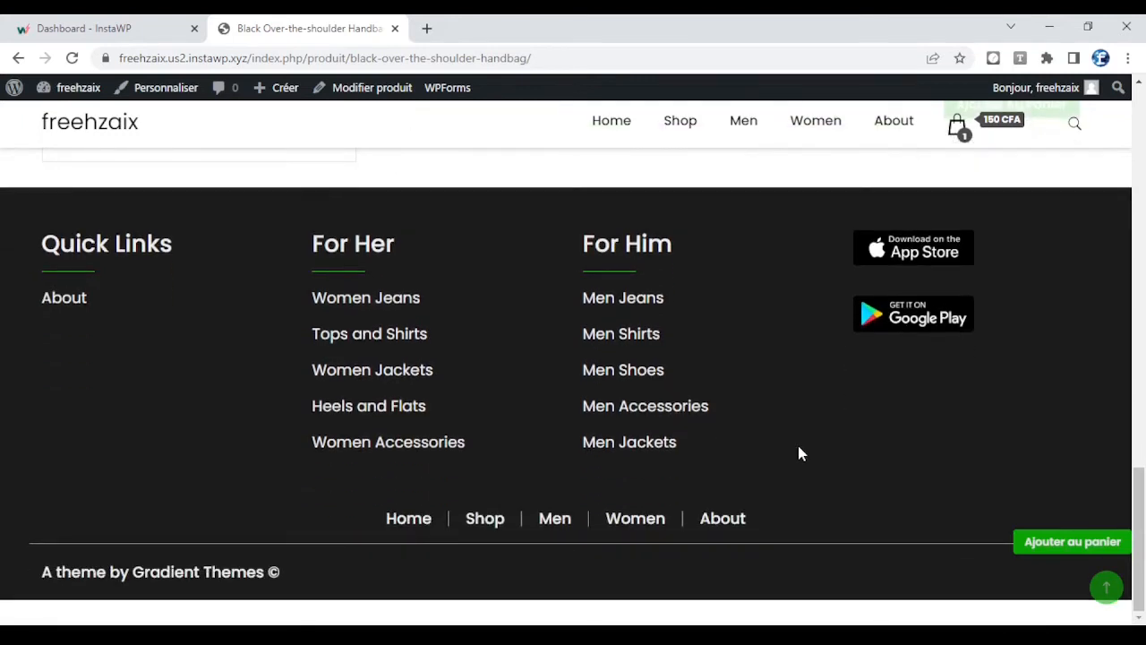
click(90, 28)
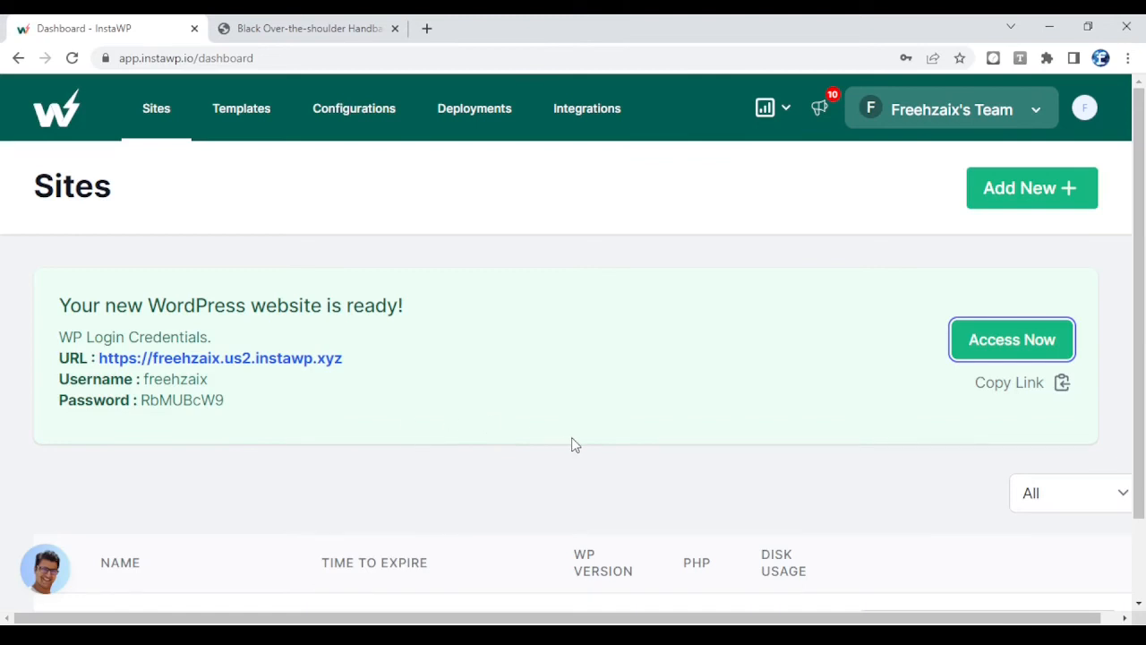
scroll(574, 445, down, 1)
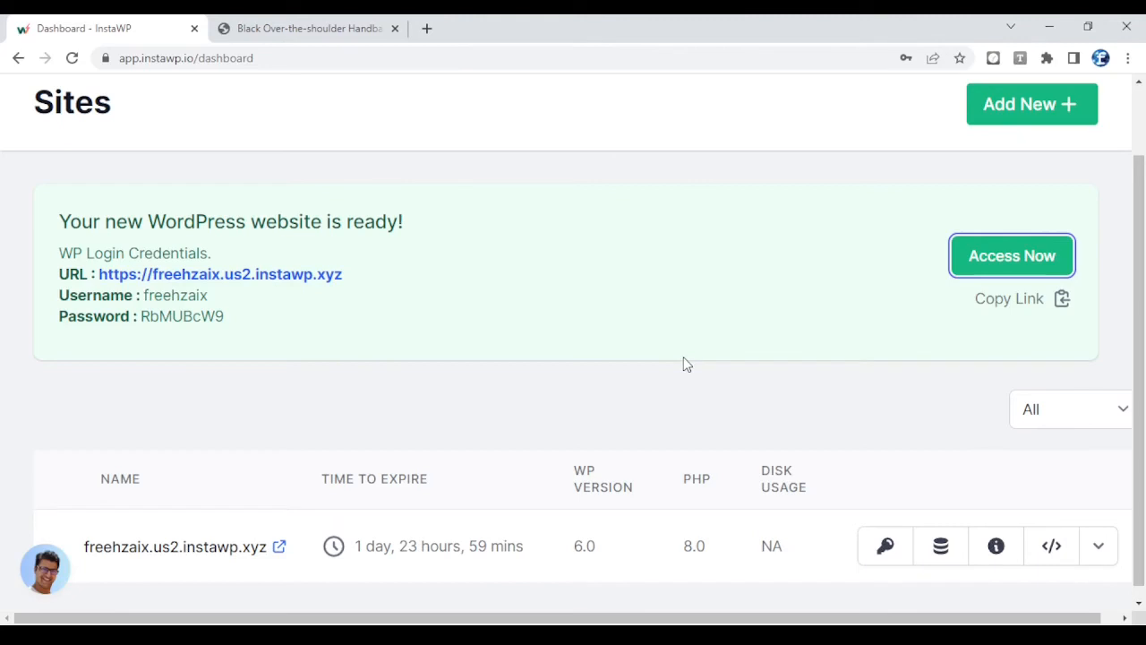
click(305, 25)
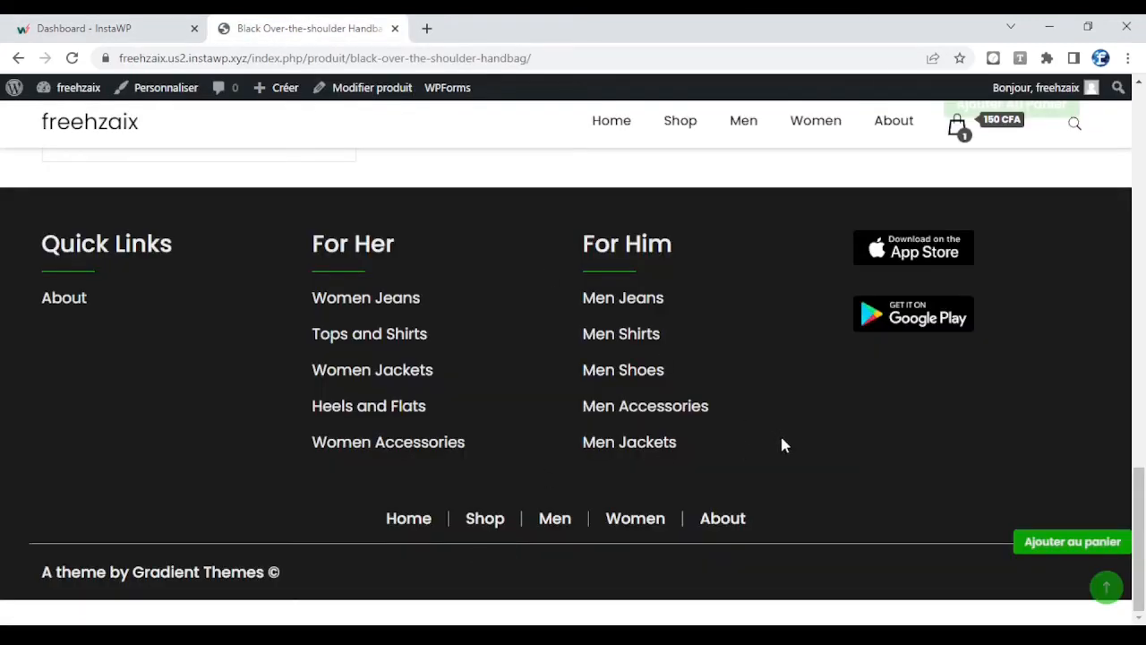
Go to the store's WordPress dashboard and open the page for adding new plugins
scroll(779, 430, up, 20)
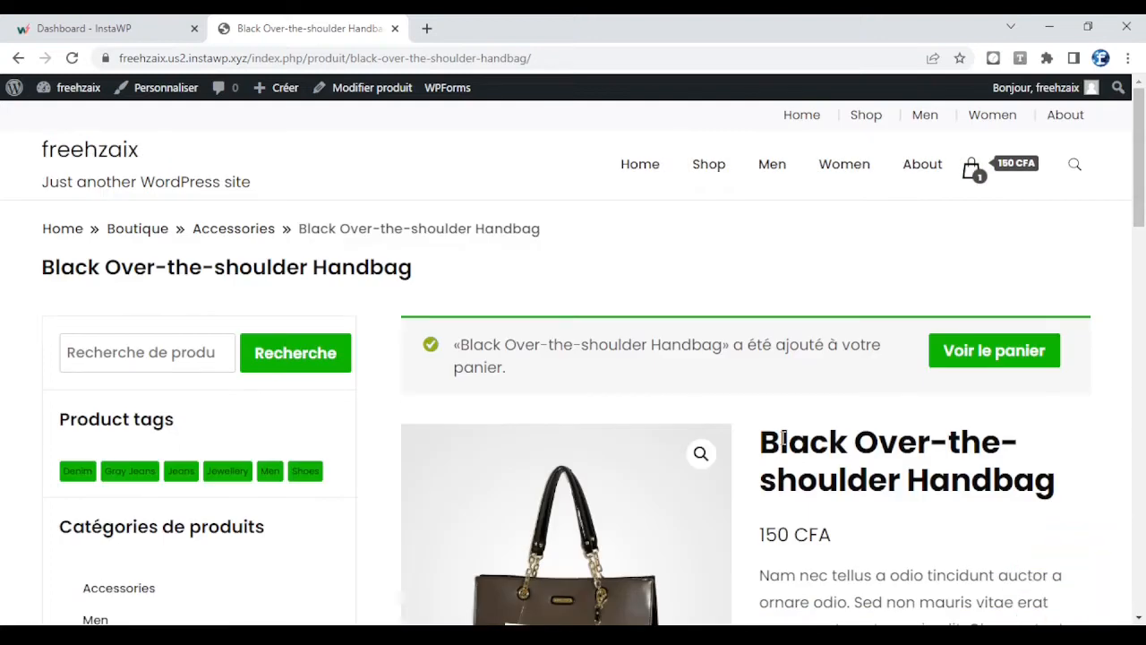
mouse_move(70, 88)
click(59, 122)
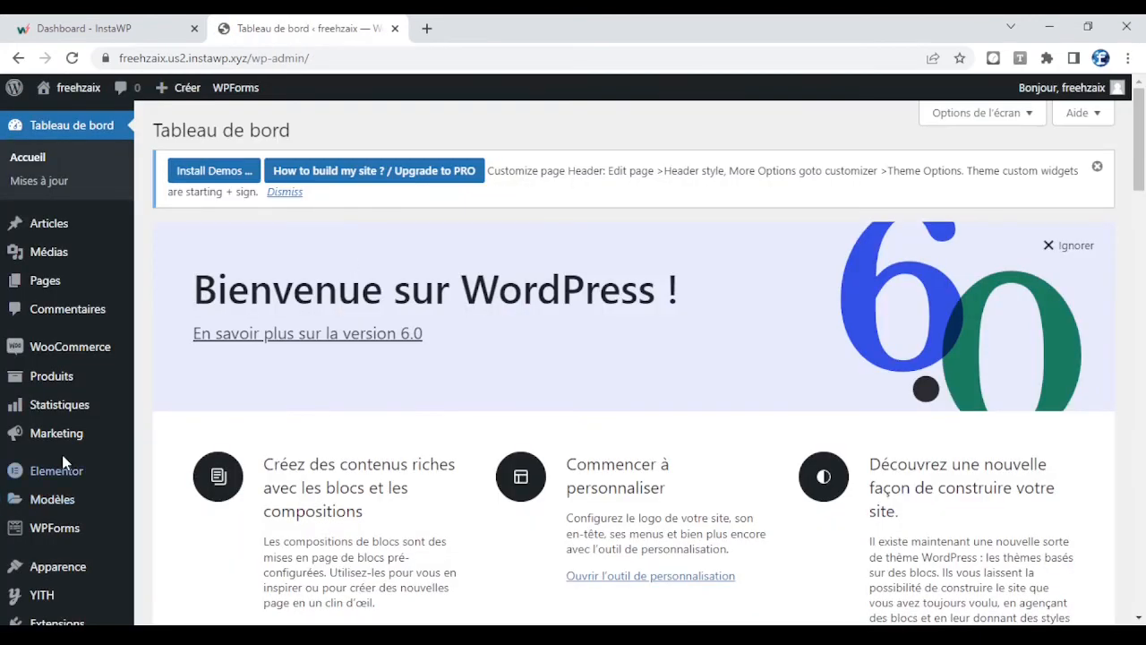
scroll(62, 461, down, 1)
mouse_move(56, 545)
click(170, 537)
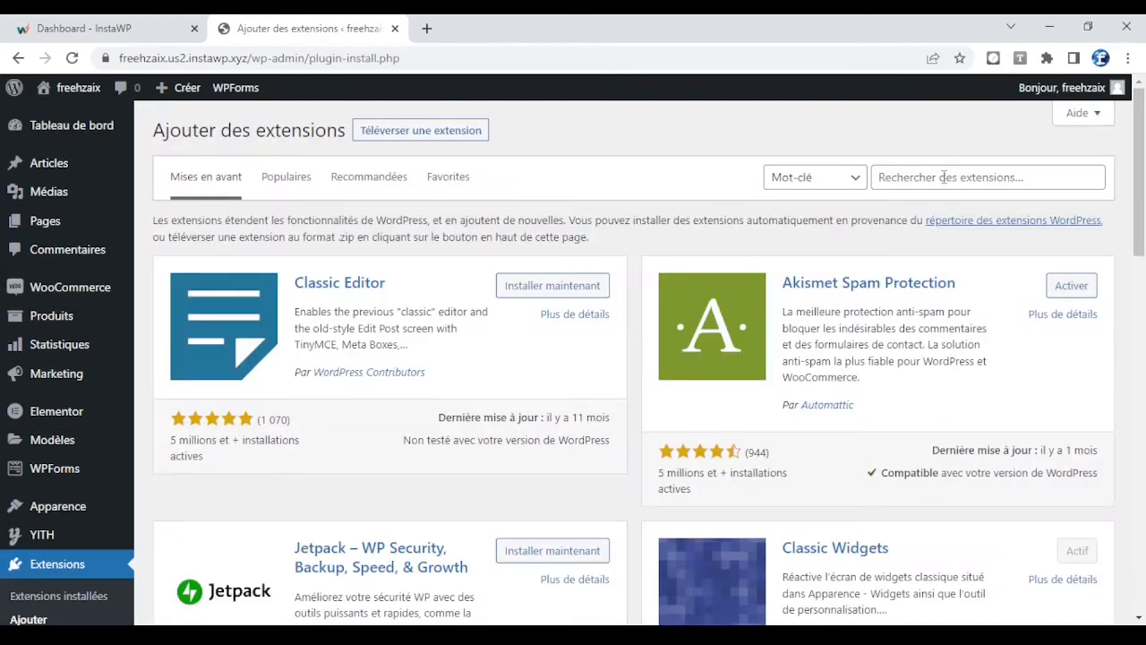
Search the plugins for "all in one wp", then install and activate All-in-One WP Migration
click(949, 176)
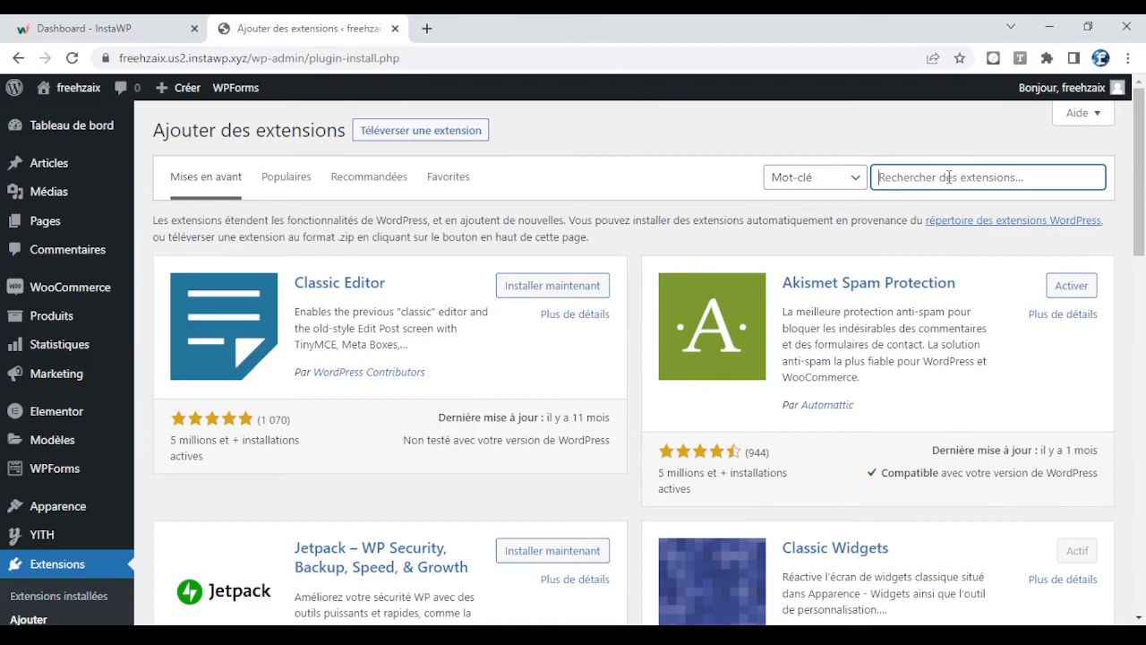
text(all in one wp)
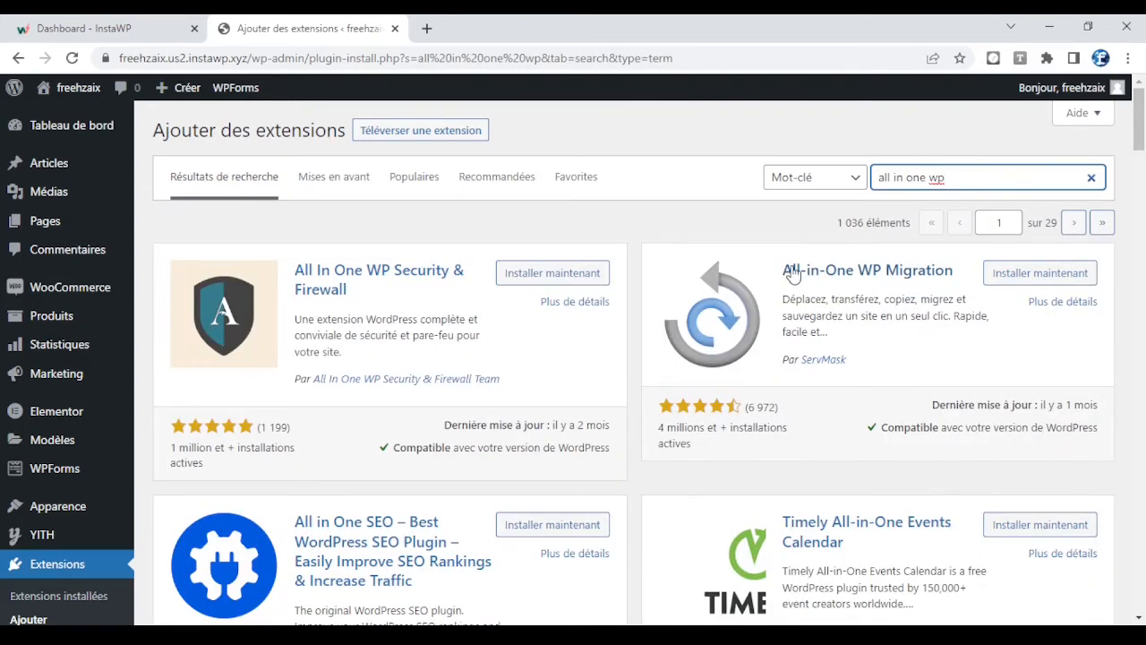
click(1042, 283)
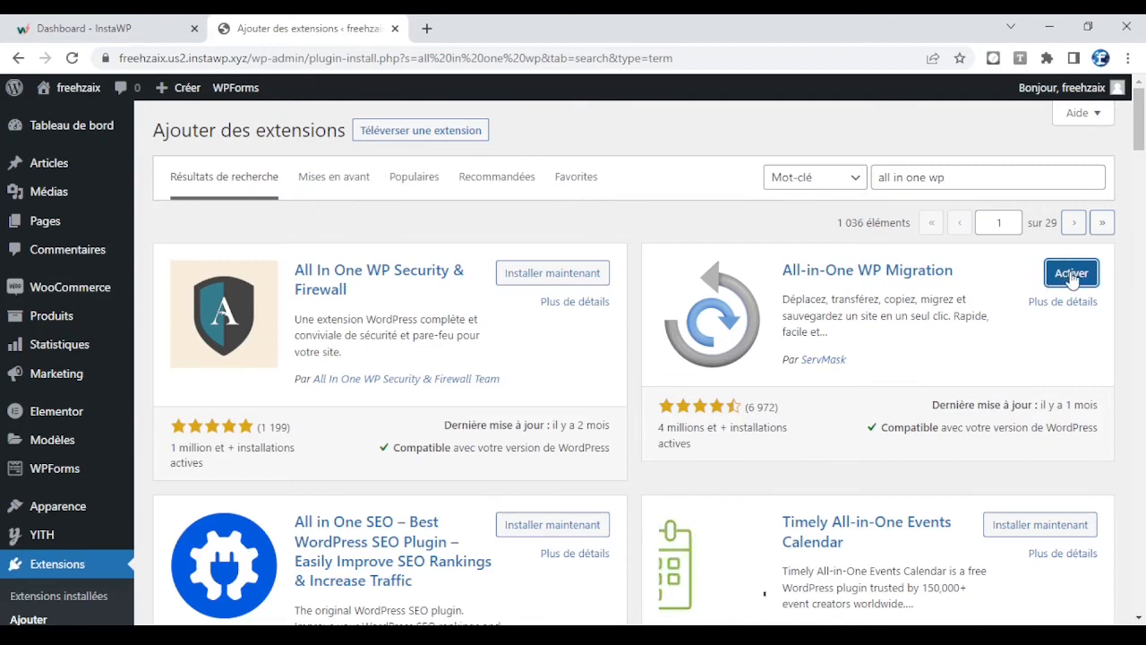
click(1072, 276)
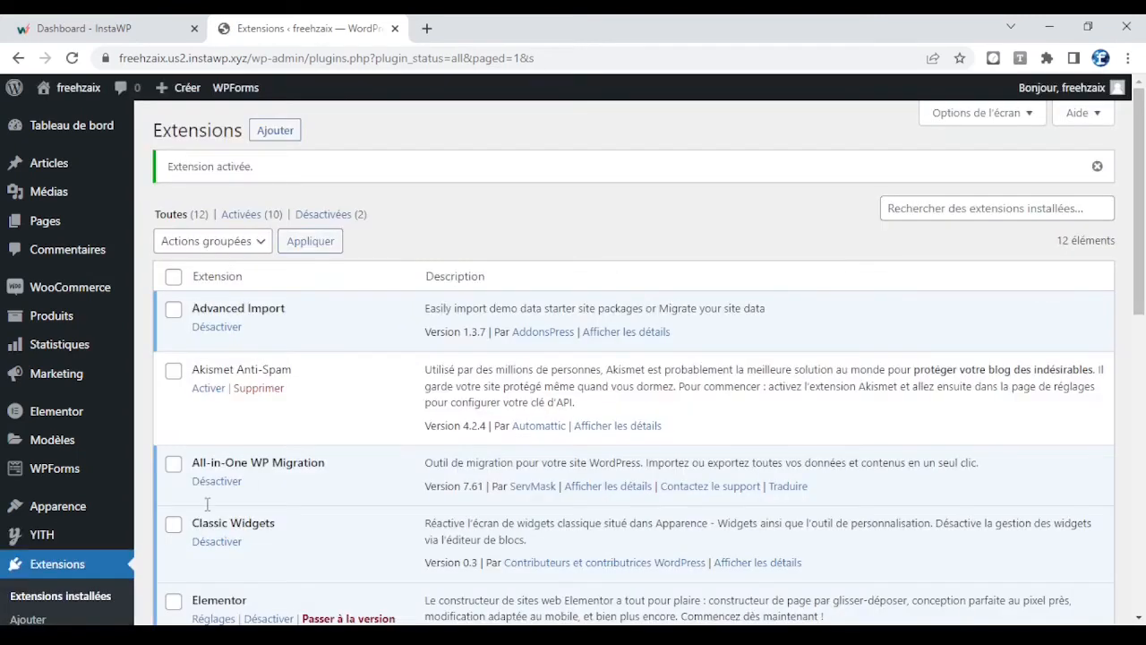
Start an export of the whole site to a file (Fichier) with All-in-One WP Migration
scroll(207, 504, down, 4)
mouse_move(70, 532)
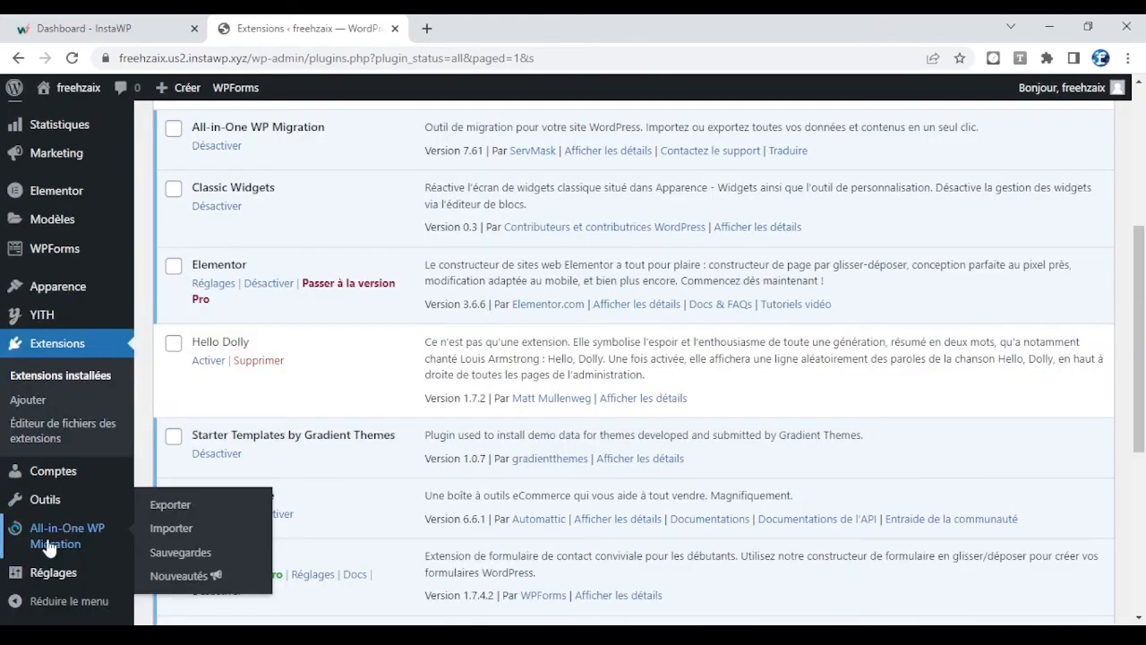
click(165, 507)
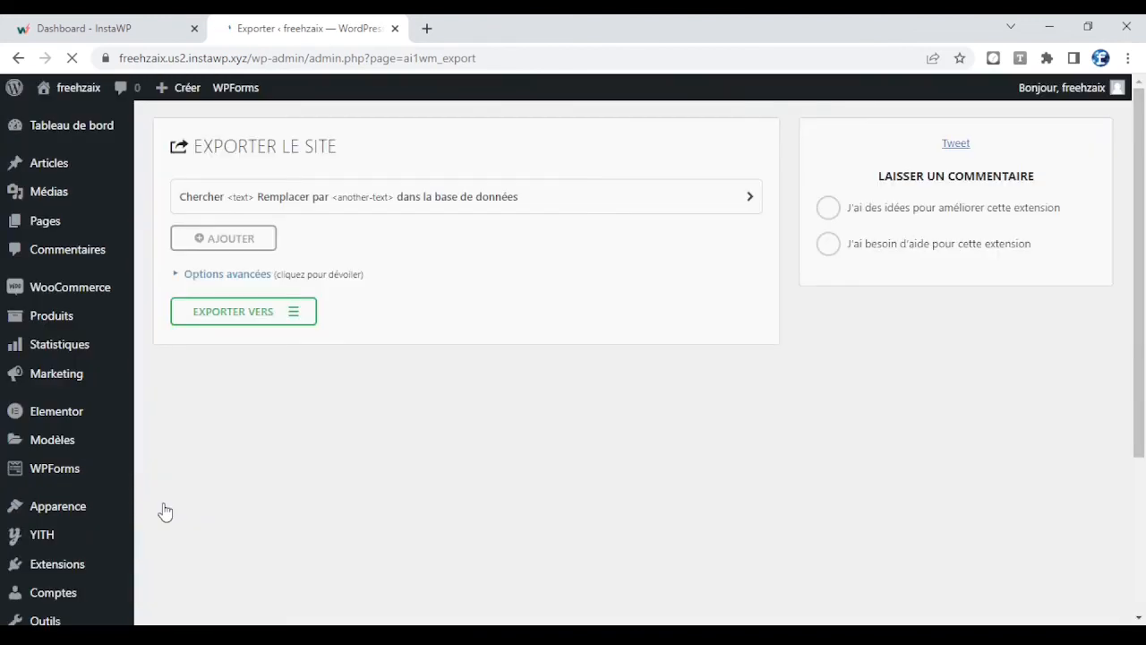
click(258, 319)
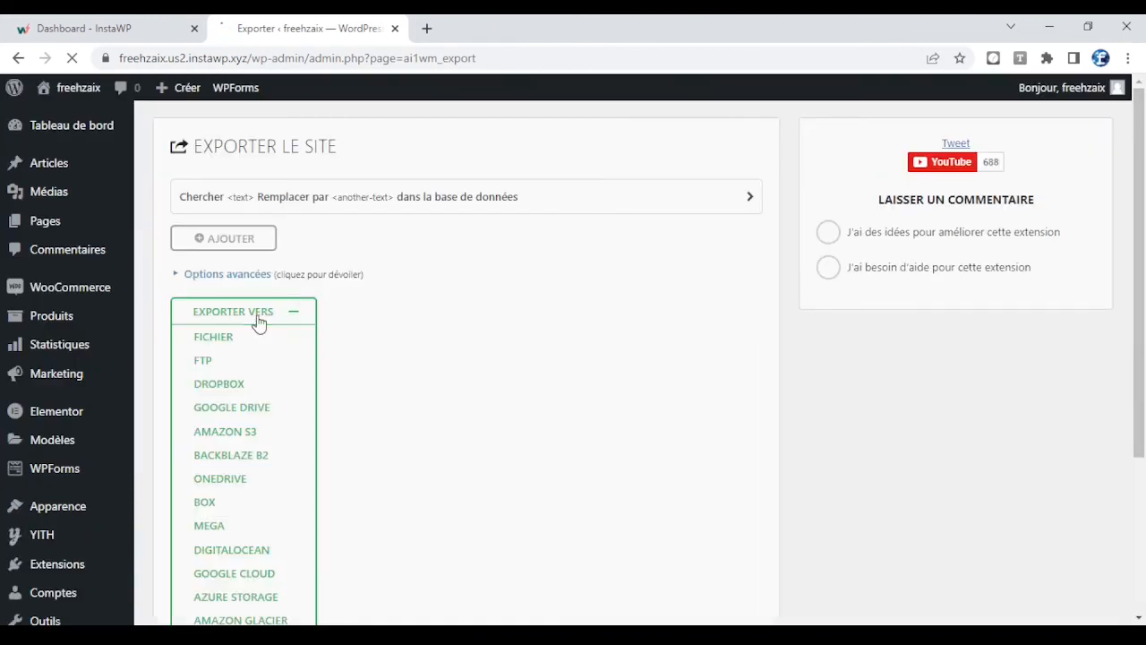
click(207, 340)
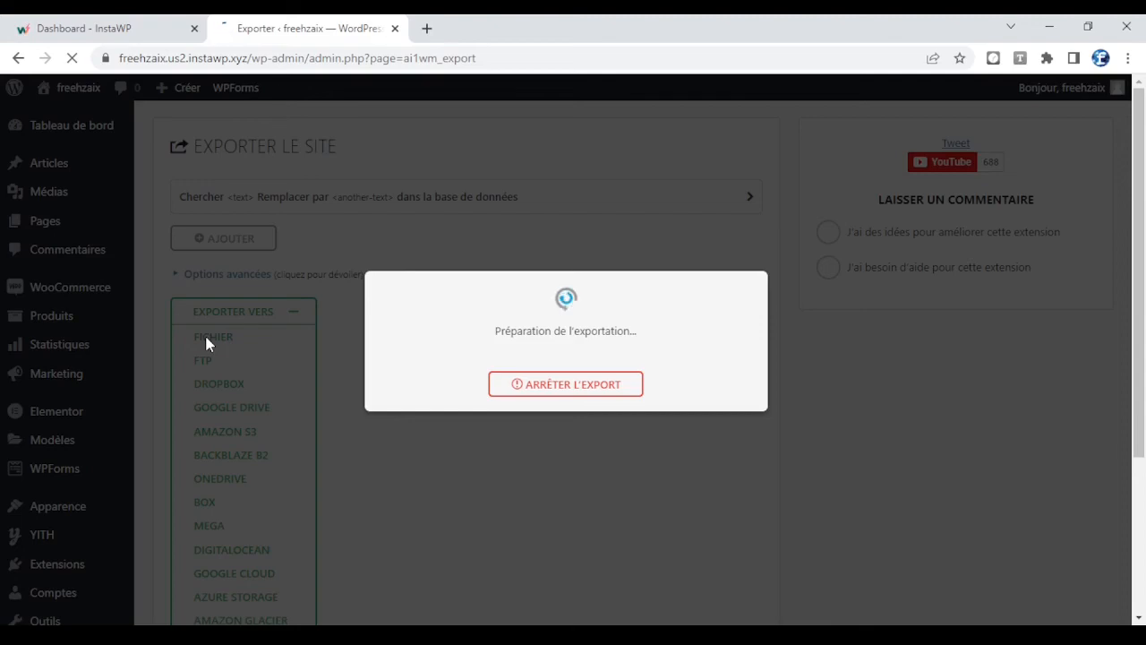